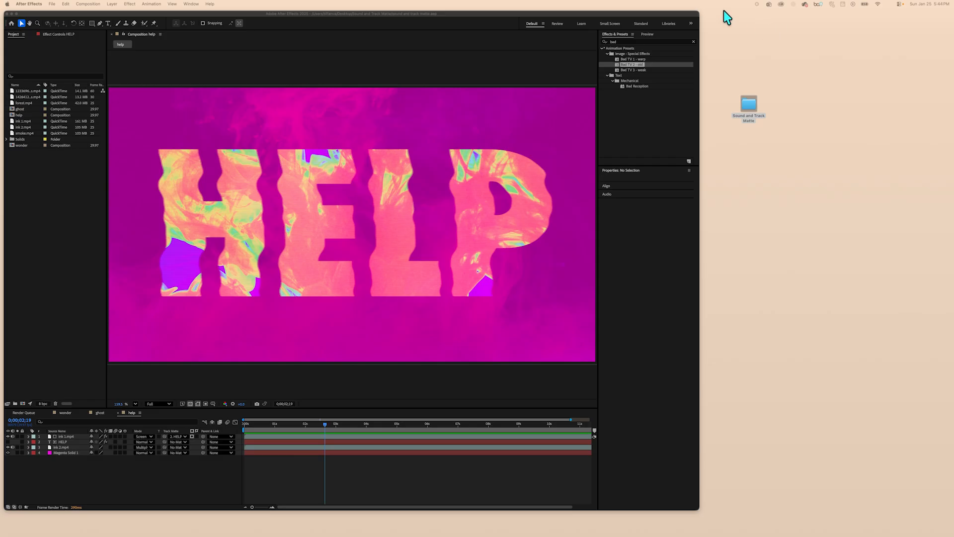
Step: Enlarge the After Effects window to fill the whole screen, and quit the application
left_click_drag(700, 19, 949, 12)
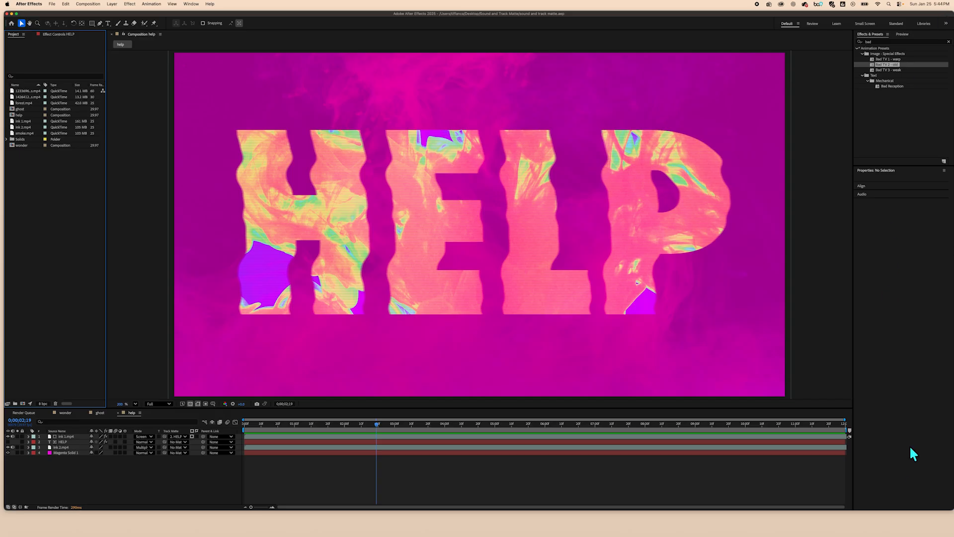
left_click_drag(950, 508, 945, 529)
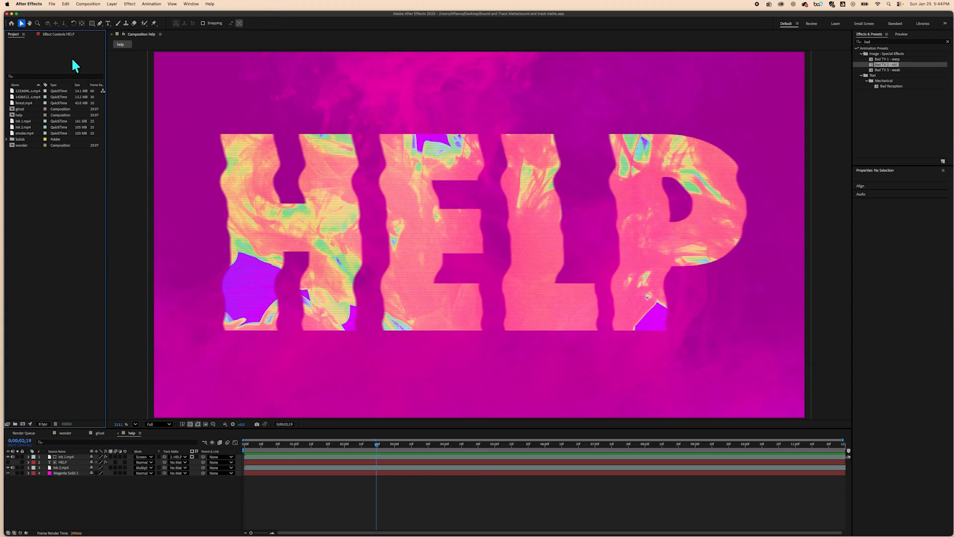
left_click(53, 4)
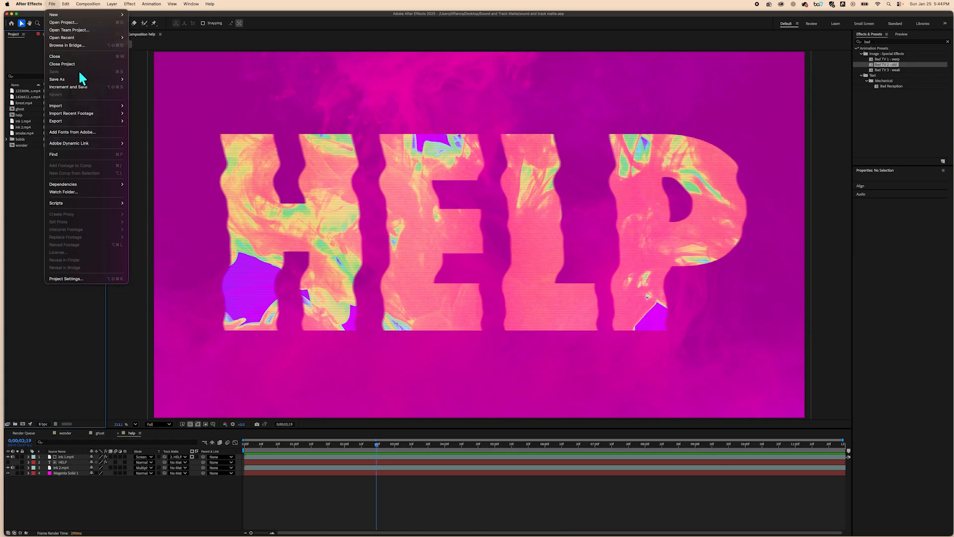
mouse_move(29, 4)
left_click(37, 75)
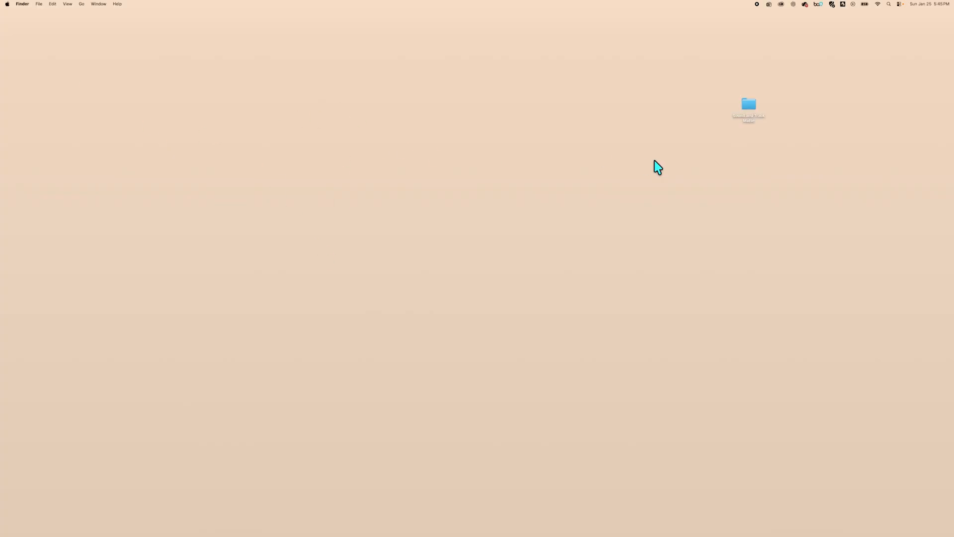
Step: Reposition the Sound and Track Matte folder slightly on the desktop
left_click_drag(749, 106, 760, 103)
left_click(712, 149)
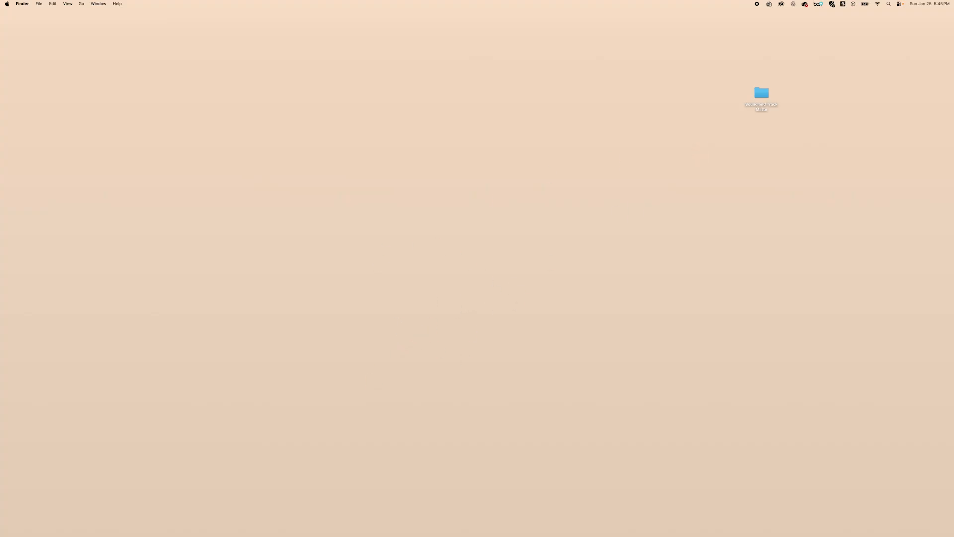
Step: Launch After Effects and start a new empty project
mouse_move(353, 526)
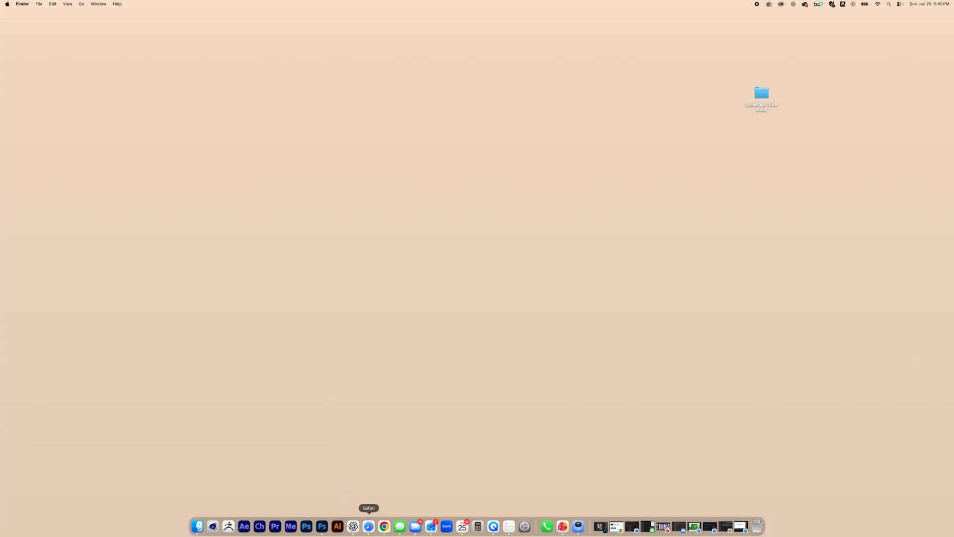
left_click(244, 528)
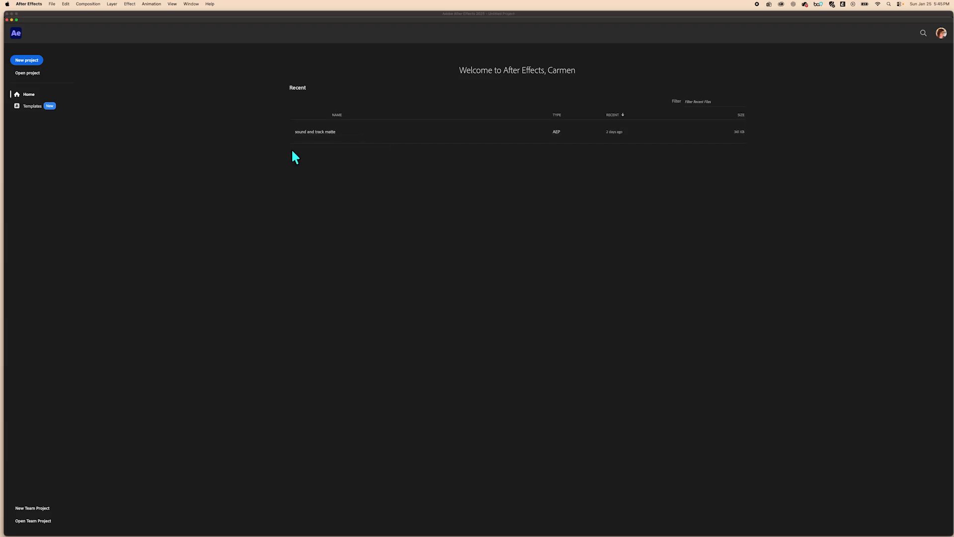
left_click(28, 62)
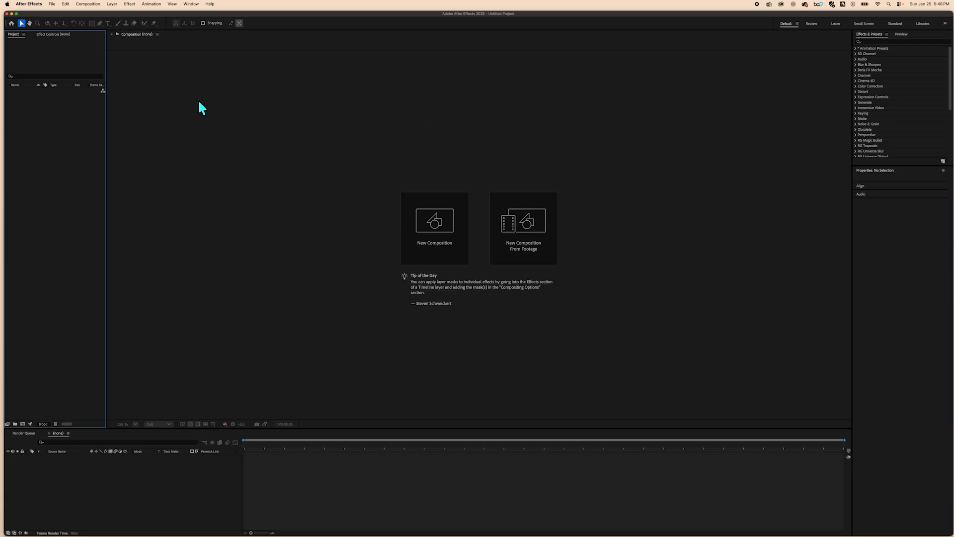
Step: Hide After Effects and open the Sound and Track Matte folder from the desktop
left_click(35, 5)
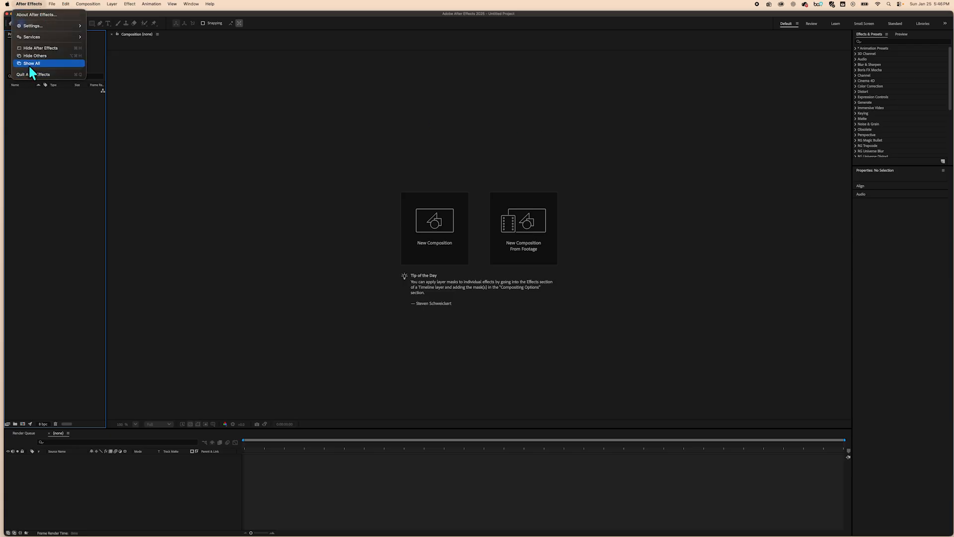
left_click(34, 47)
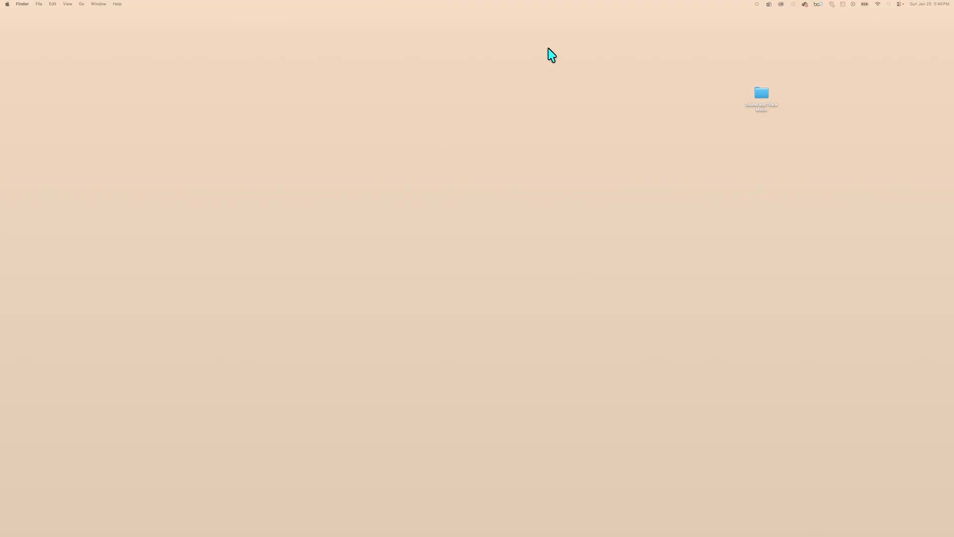
left_click(761, 97)
double_click(764, 103)
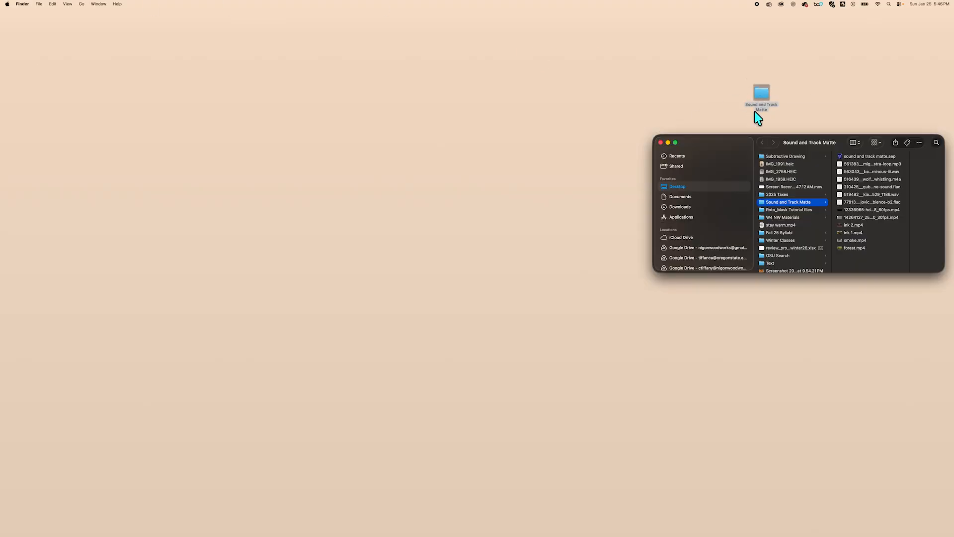
Step: Move and enlarge the Finder window, and widen the file column enough to show the full file names
left_click_drag(721, 148, 223, 91)
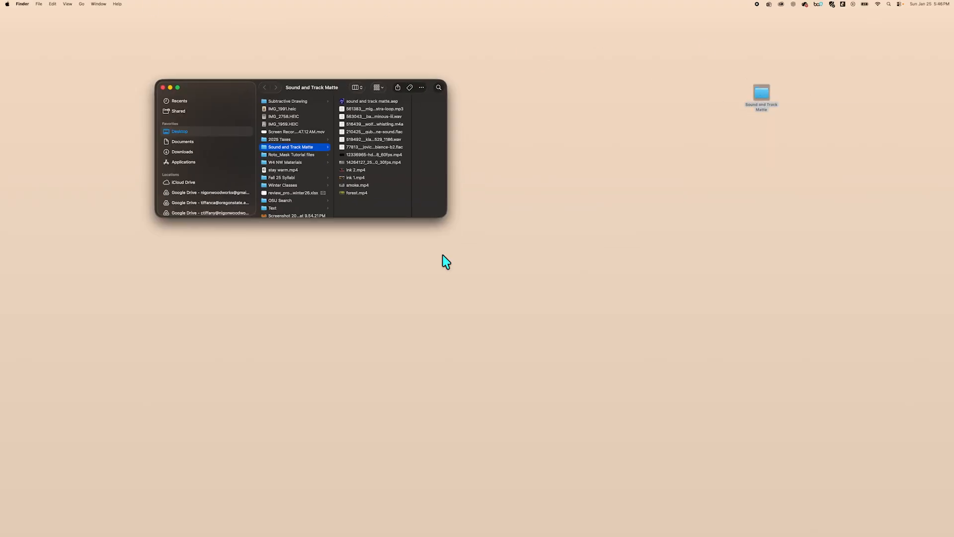
left_click_drag(445, 214, 605, 338)
left_click_drag(413, 170, 513, 171)
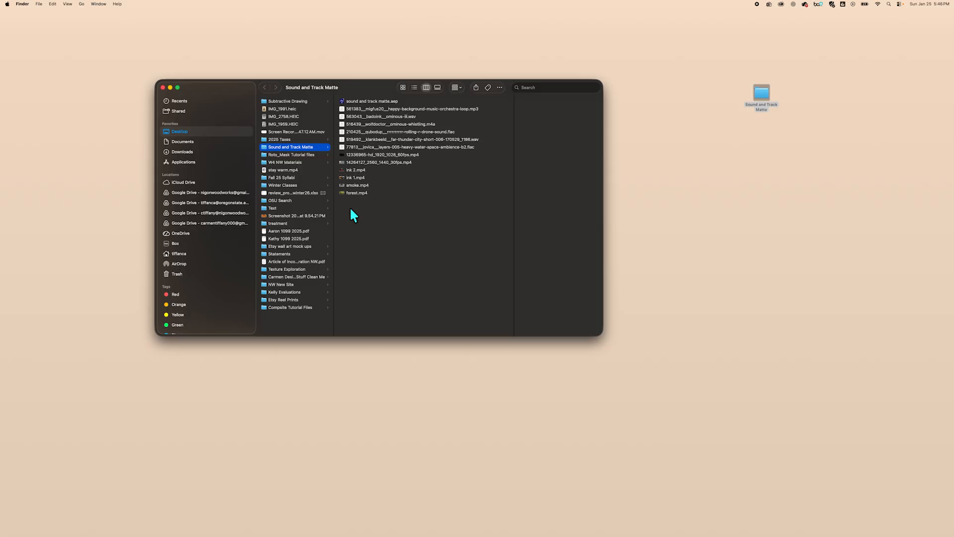
Step: Preview the two numerically named MP4 clips in the folder, ending on 14264127_2560_1440_30fps.mp4
left_click(354, 154)
left_click(353, 160)
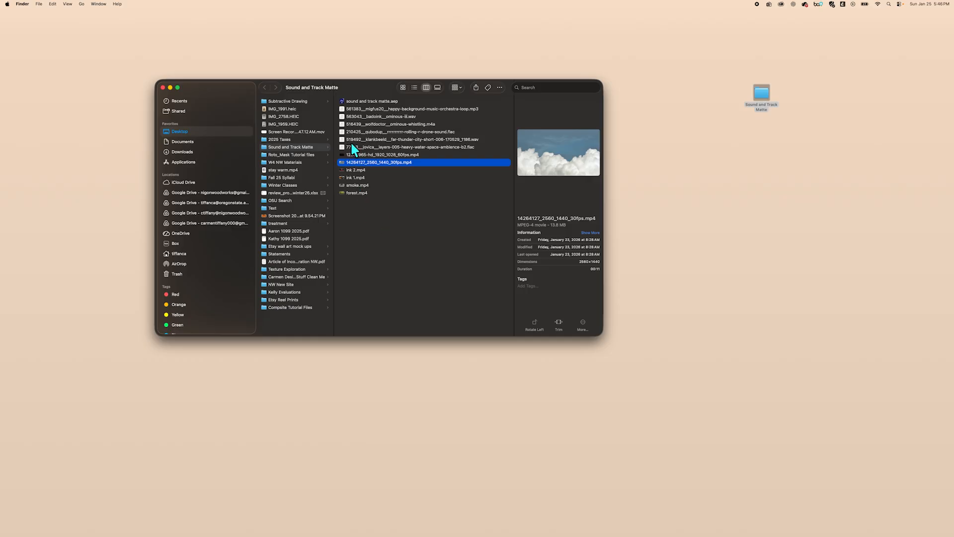
Step: Reopen the Sound and Track Matte folder from the desktop, and close its window
left_click(768, 92)
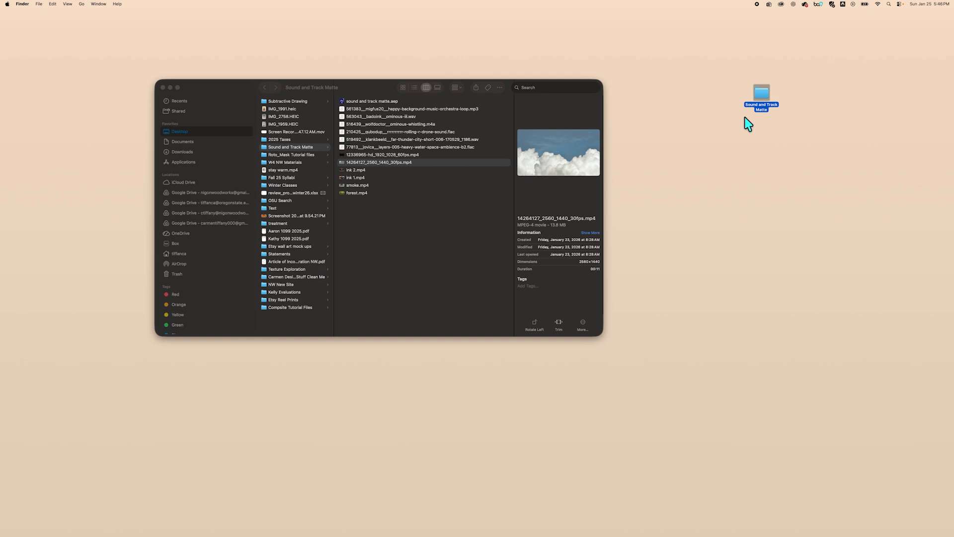
double_click(762, 96)
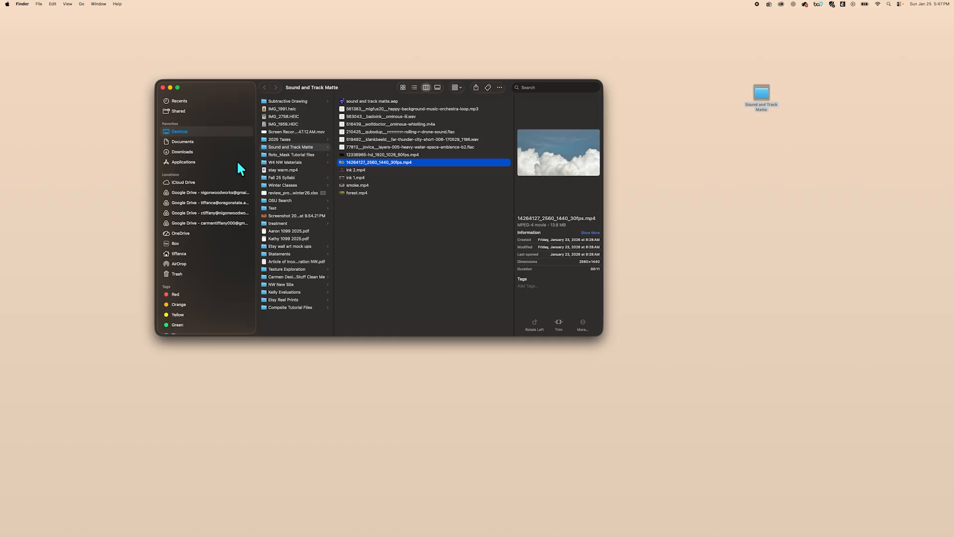
left_click(162, 87)
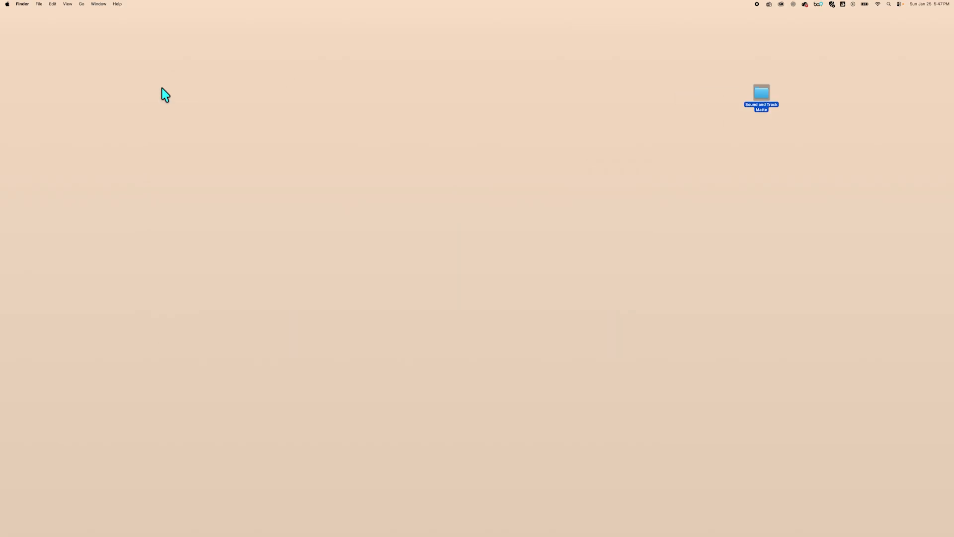
double_click(766, 97)
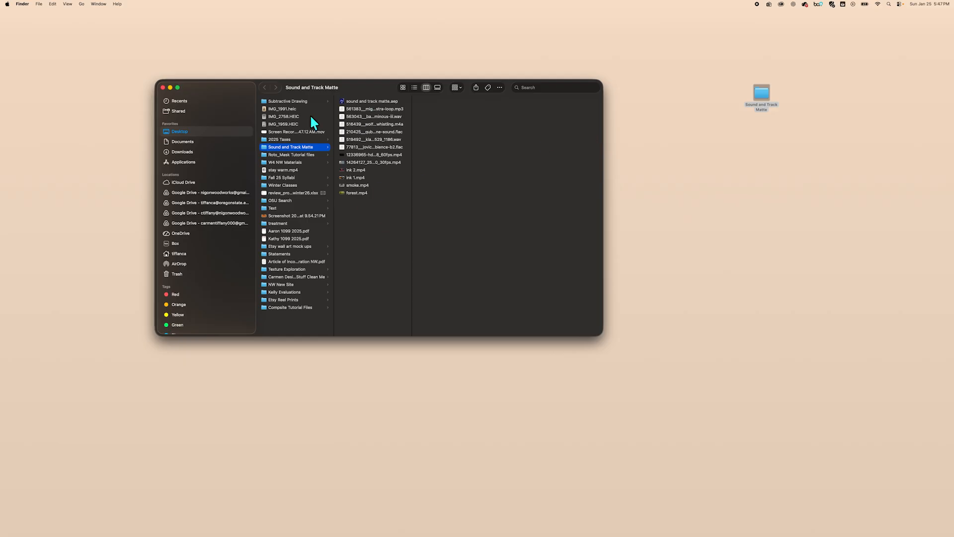
left_click(163, 88)
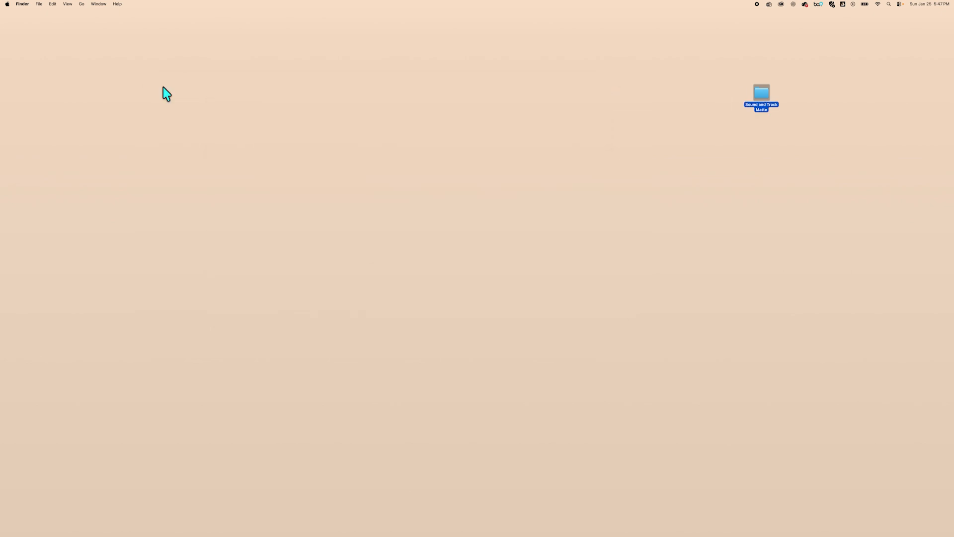
Step: Switch back to After Effects and close the untitled project
mouse_move(337, 527)
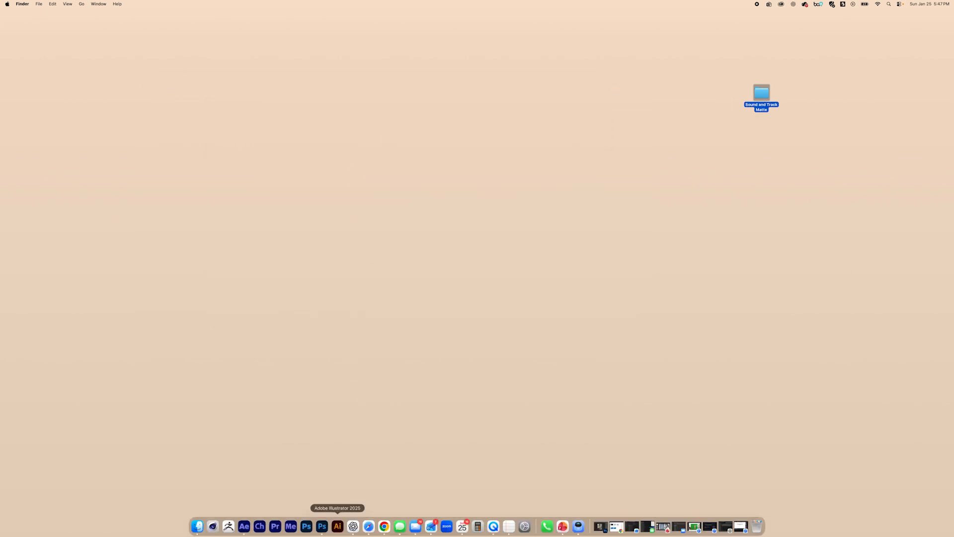
left_click(244, 527)
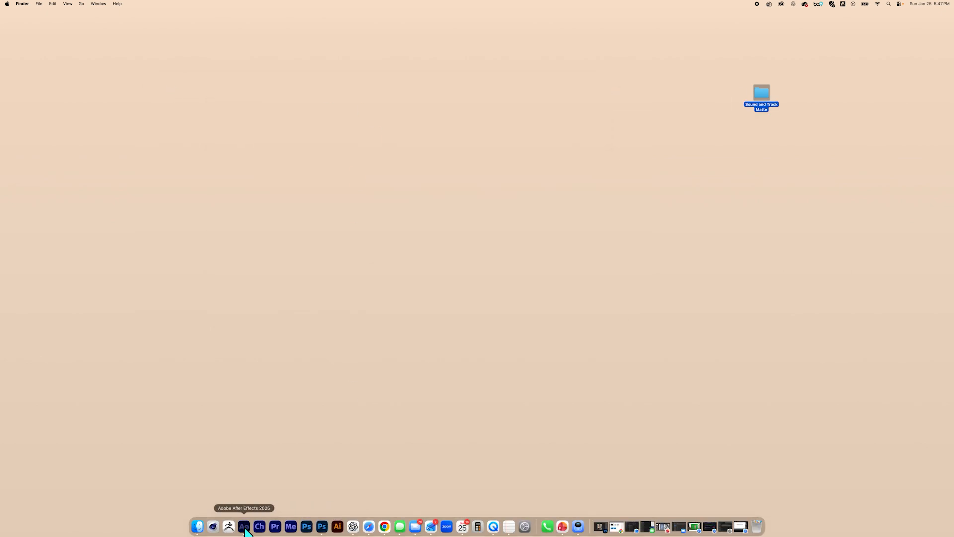
left_click(53, 4)
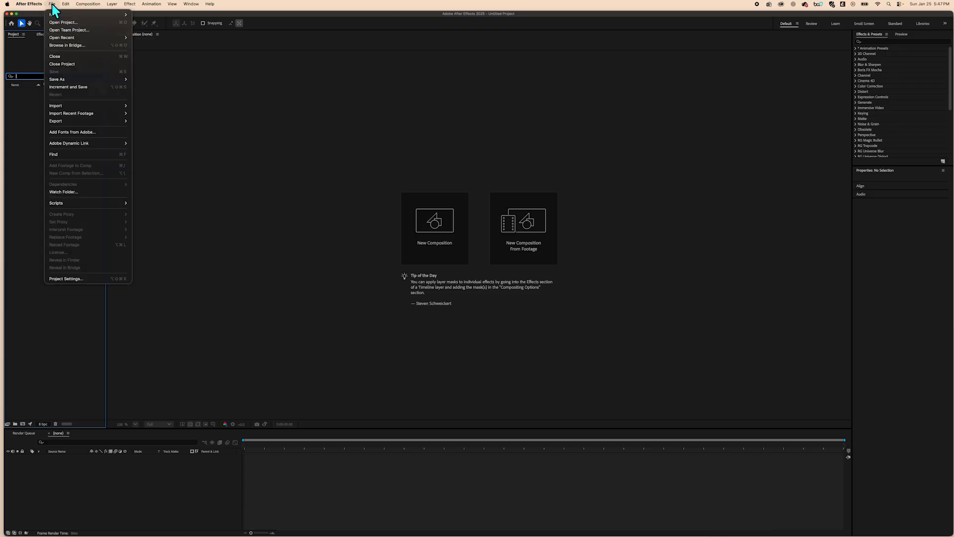
left_click(71, 63)
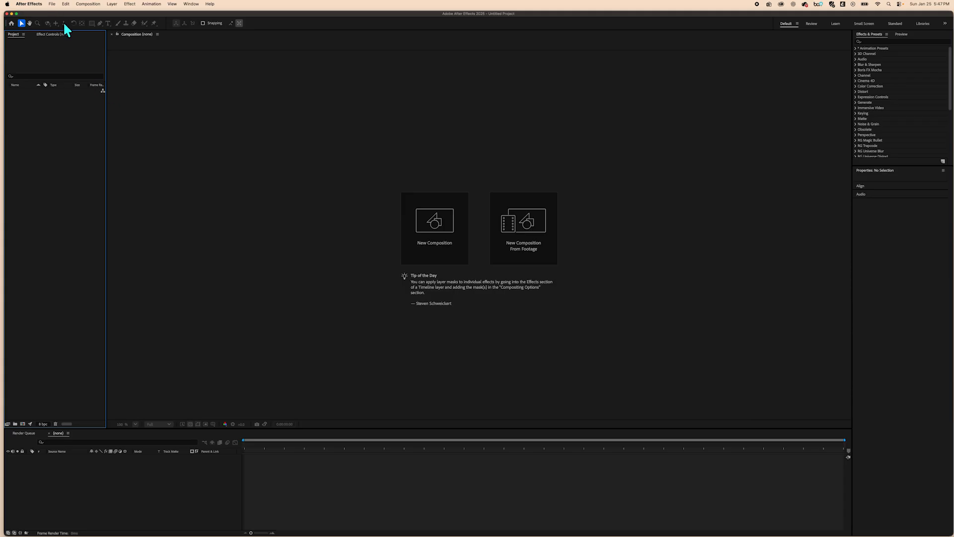
left_click(51, 4)
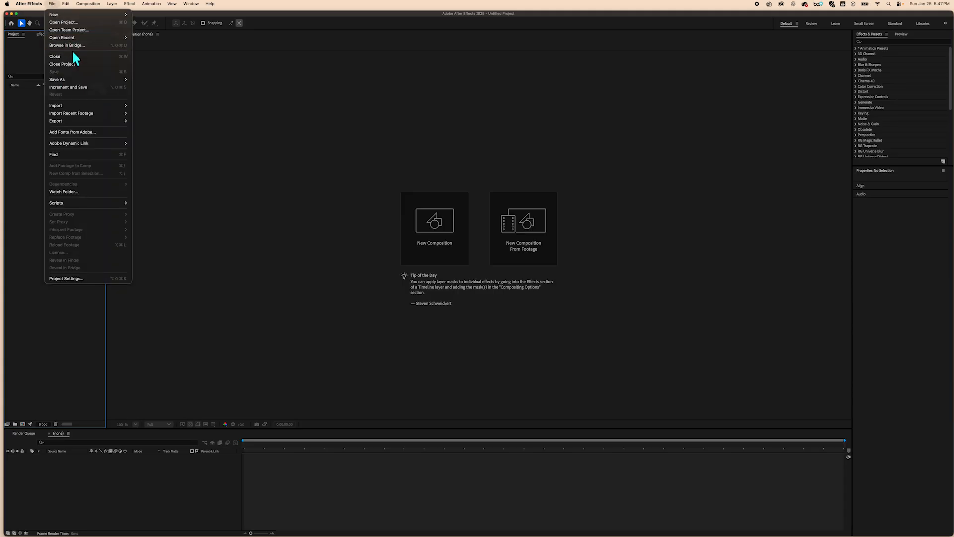
left_click(87, 63)
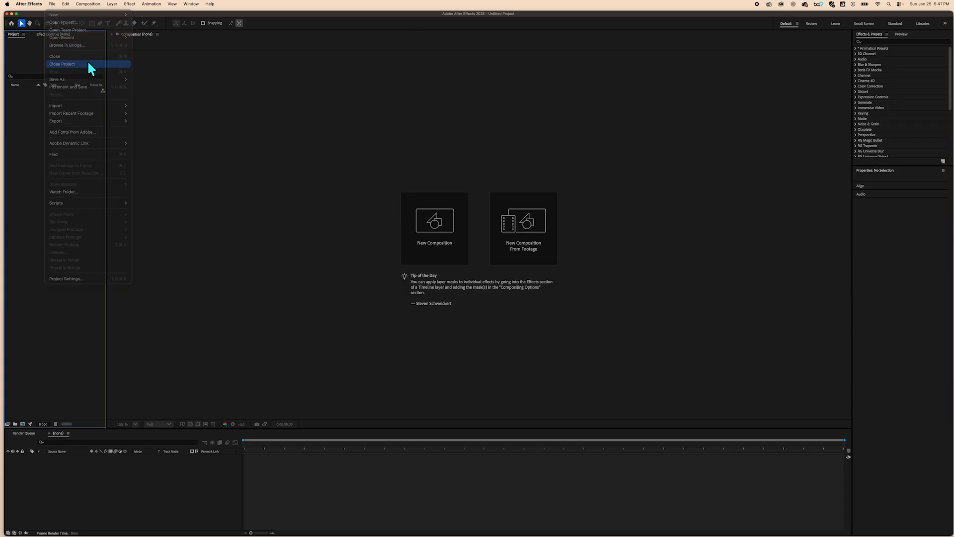
Step: Restart After Effects and open the recent project "sound and track matte"
left_click(26, 7)
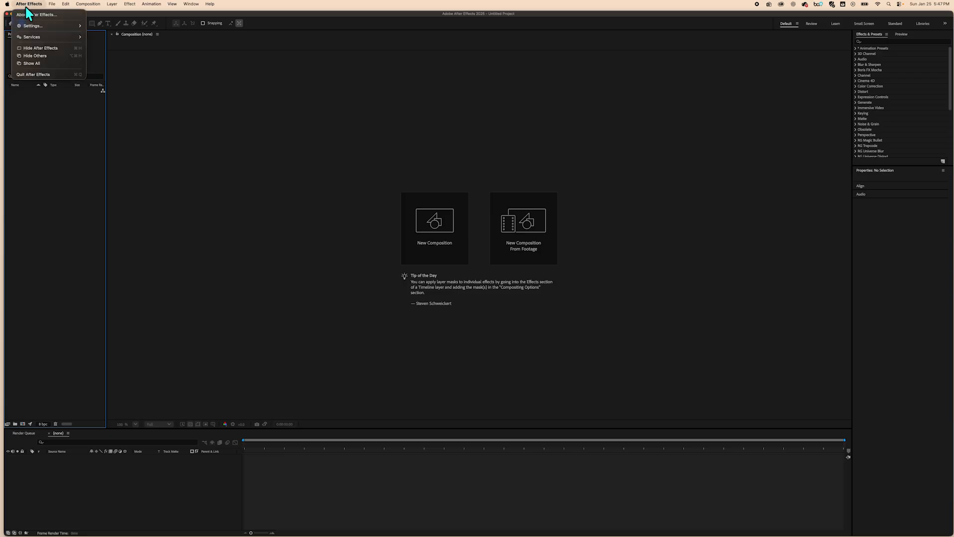
left_click(37, 72)
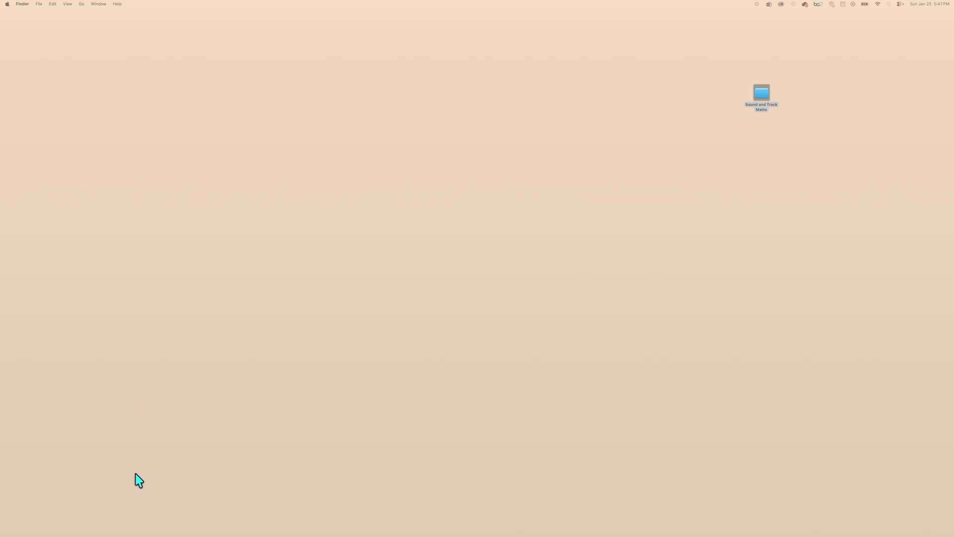
left_click(242, 526)
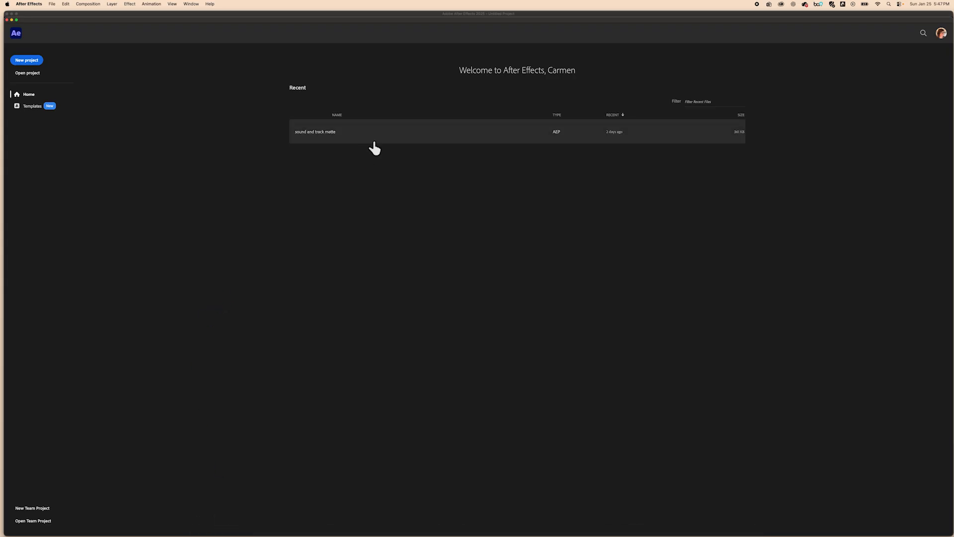
left_click(316, 130)
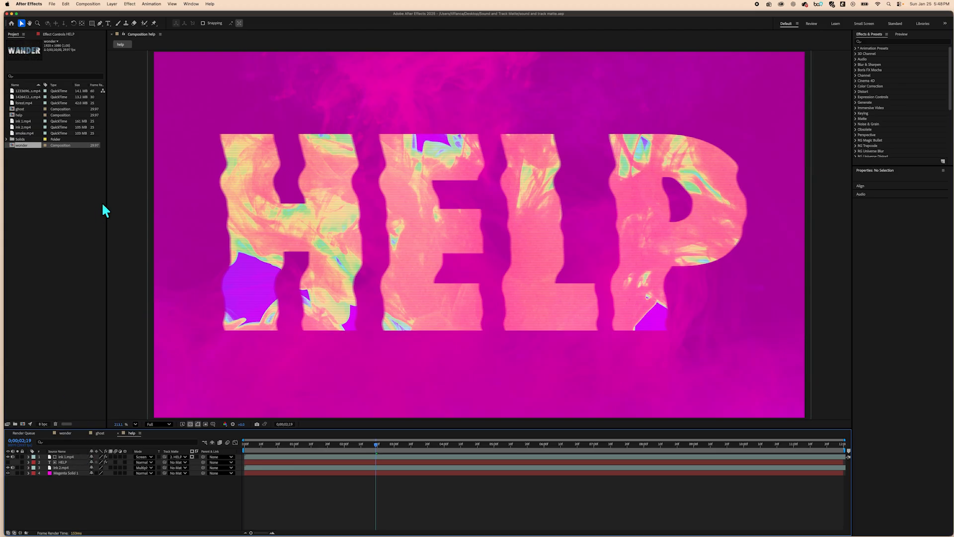
Step: Open the wander composition's timeline and scrub through its opening frames to examine the footage-filled text
left_click(65, 433)
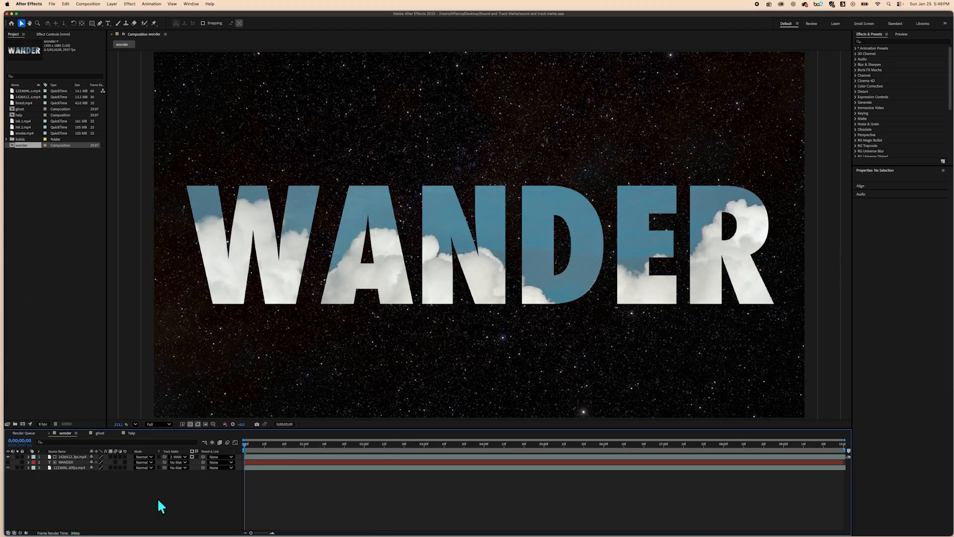
left_click_drag(244, 443, 258, 424)
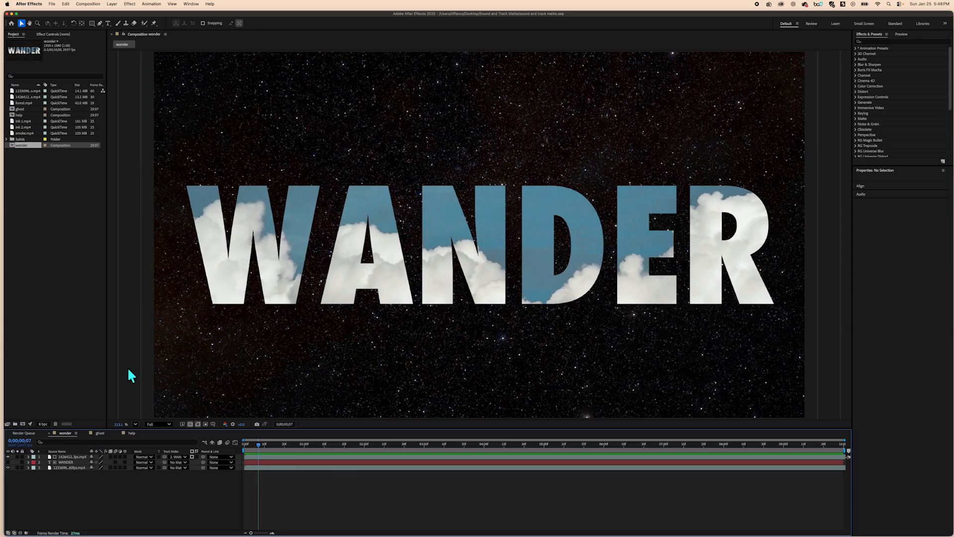
mouse_move(258, 441)
left_mouse_down()
mouse_move(429, 445)
mouse_move(264, 444)
left_mouse_up()
Step: Examine the ghost and help compositions in turn, scrubbing through their timelines to preview the matte text
left_click(97, 432)
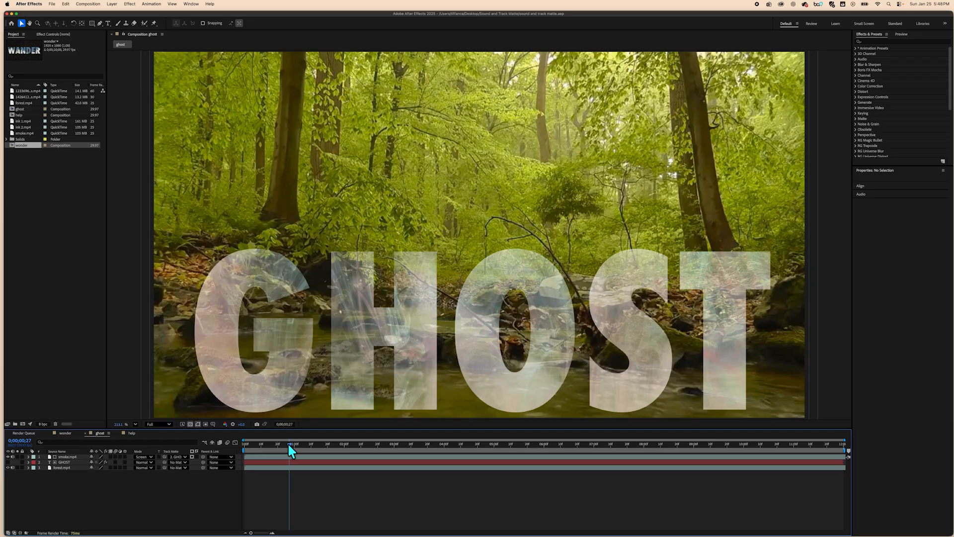
left_click_drag(287, 442, 319, 443)
left_click(130, 432)
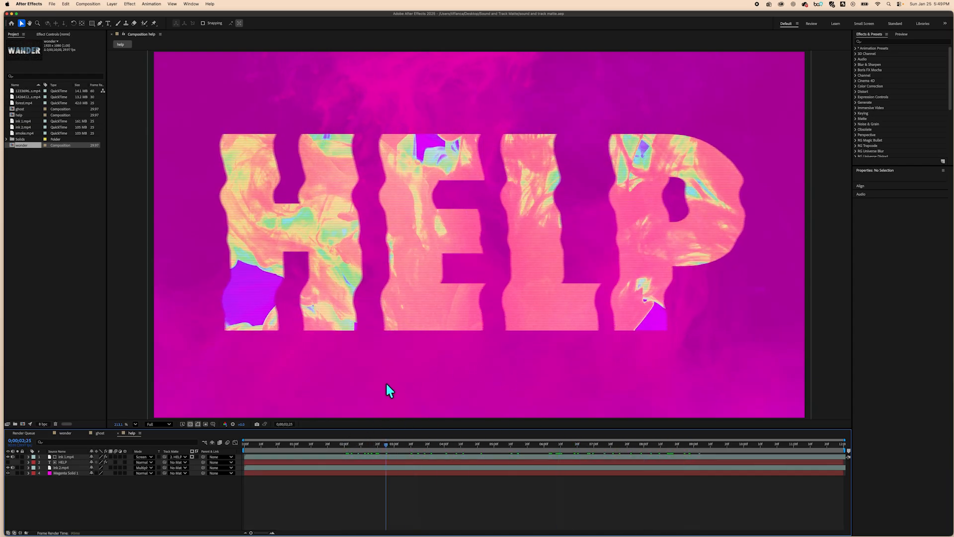
left_click_drag(430, 384, 231, 433)
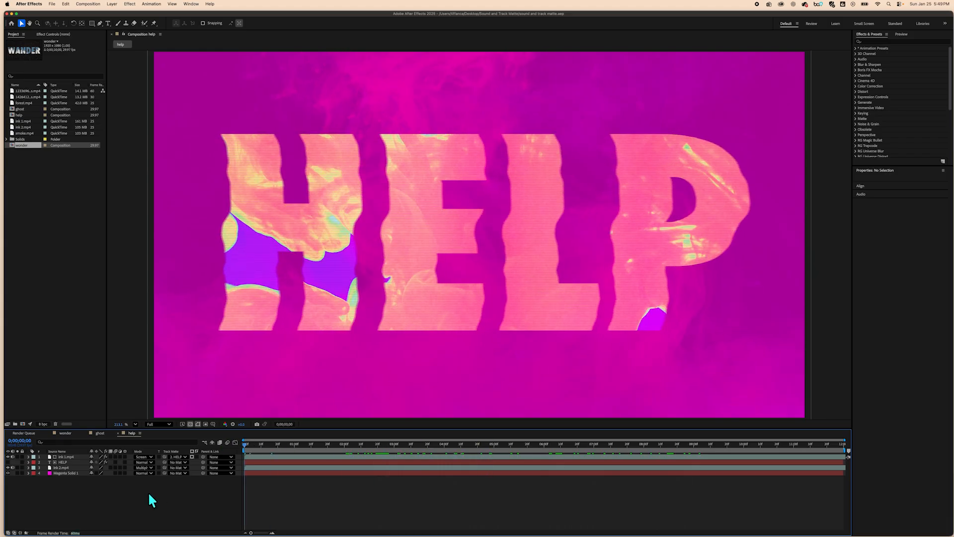
Step: Close the open help, ghost and wander composition timelines
left_click(117, 433)
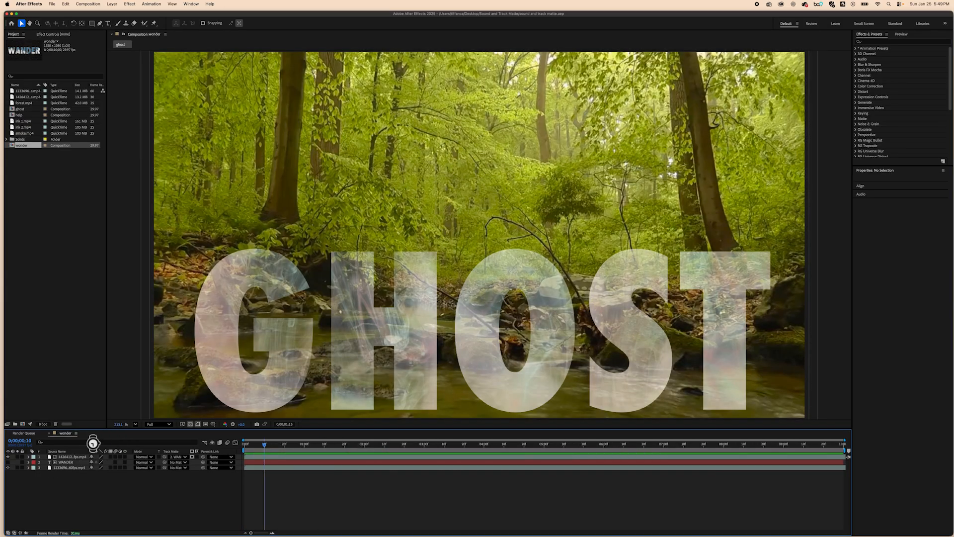
left_click(85, 433)
left_click(49, 433)
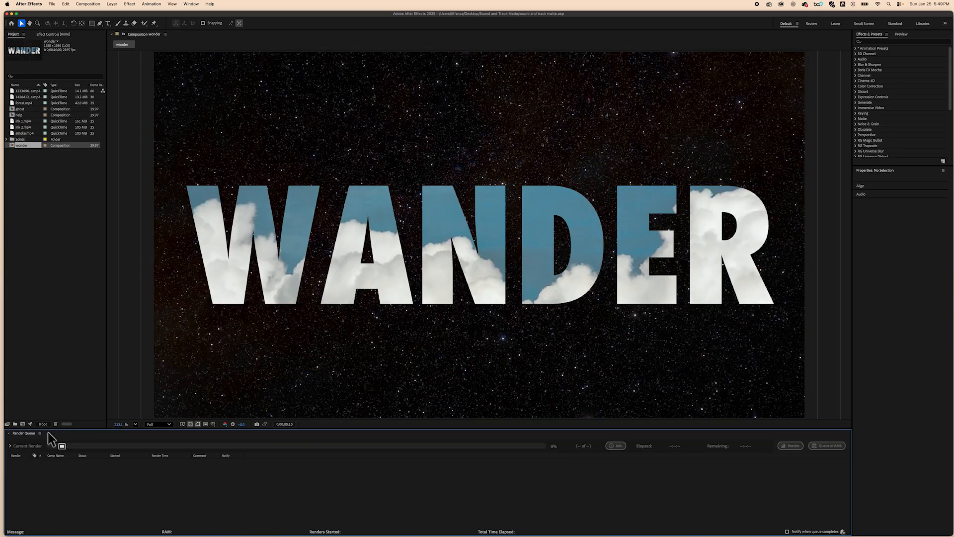
Step: Close the Composition viewer and restore it so it shows the wander composition again
left_click(111, 33)
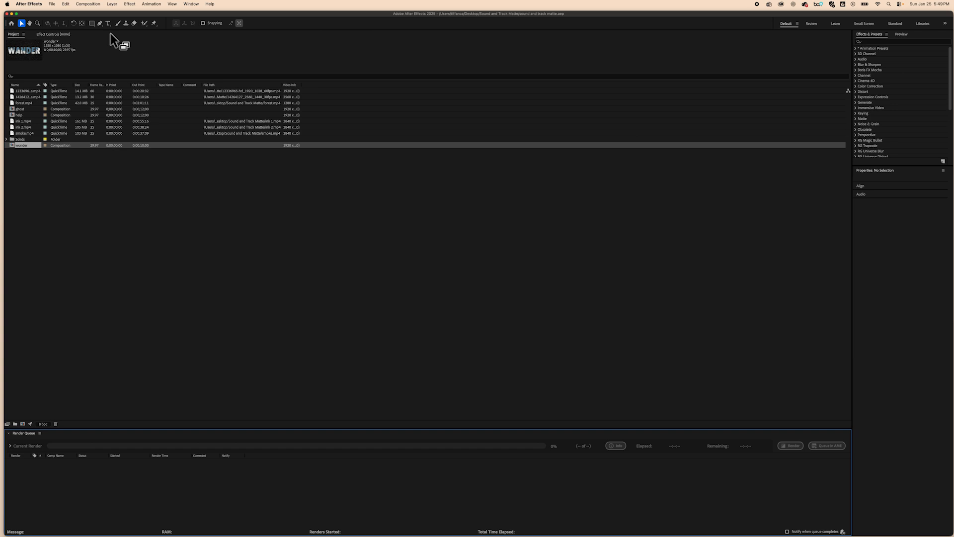
left_click(192, 5)
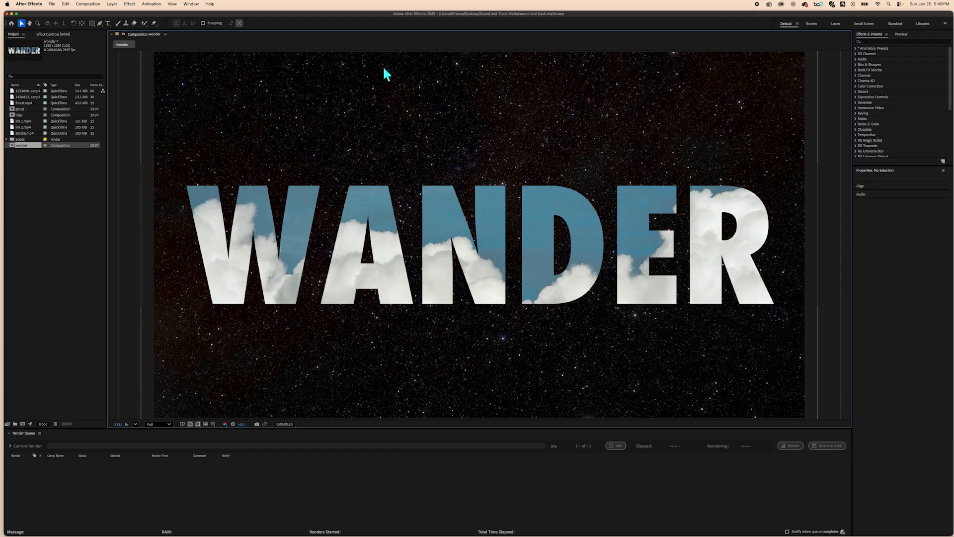
scroll(286, 145, "up", 5)
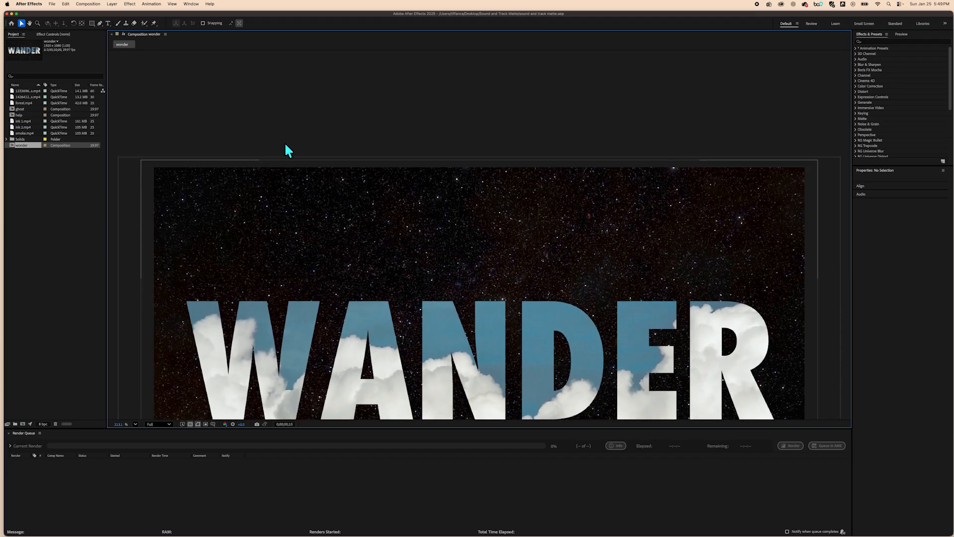
scroll(350, 255, "down", 5)
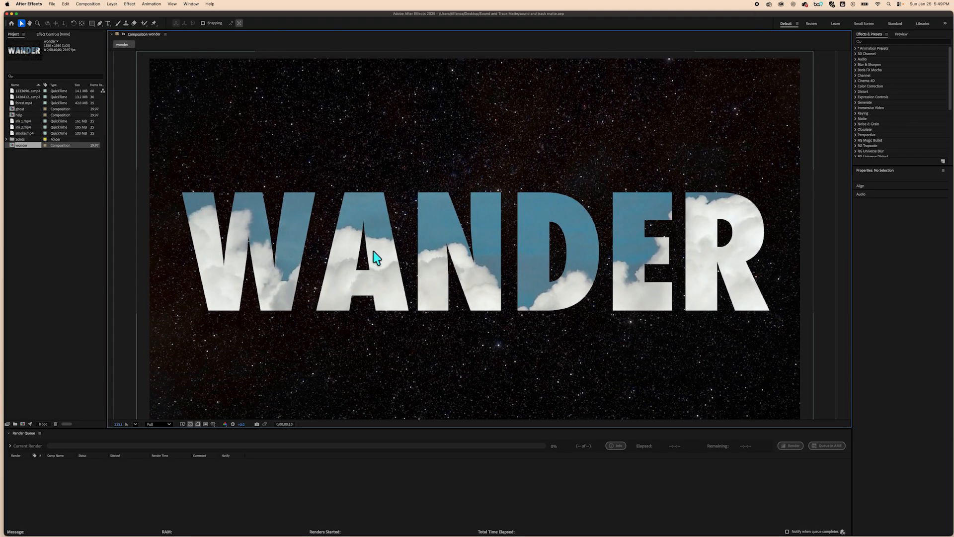
Step: Create a 1920 x 1080 composition named "Wander 2" with a frame rate of 23.976 fps
left_click(86, 5)
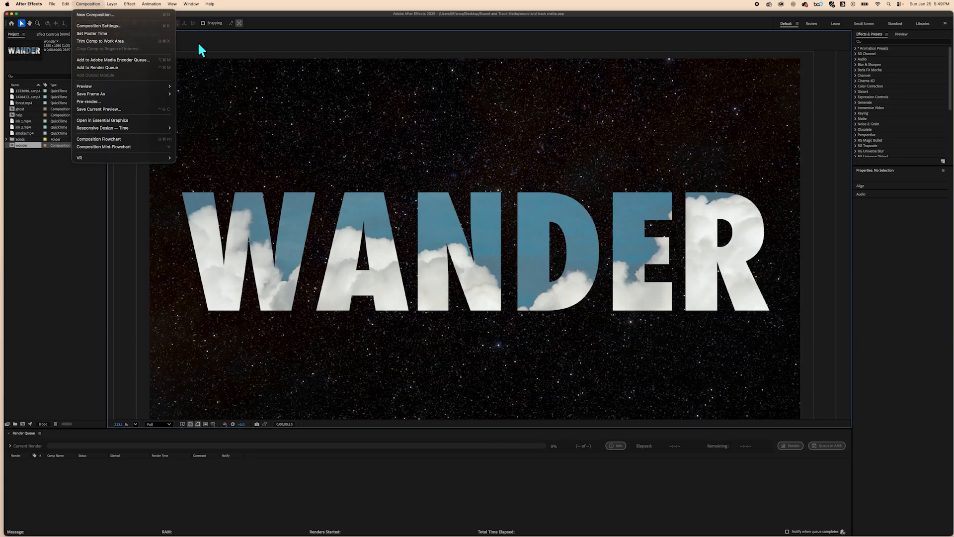
left_click(117, 15)
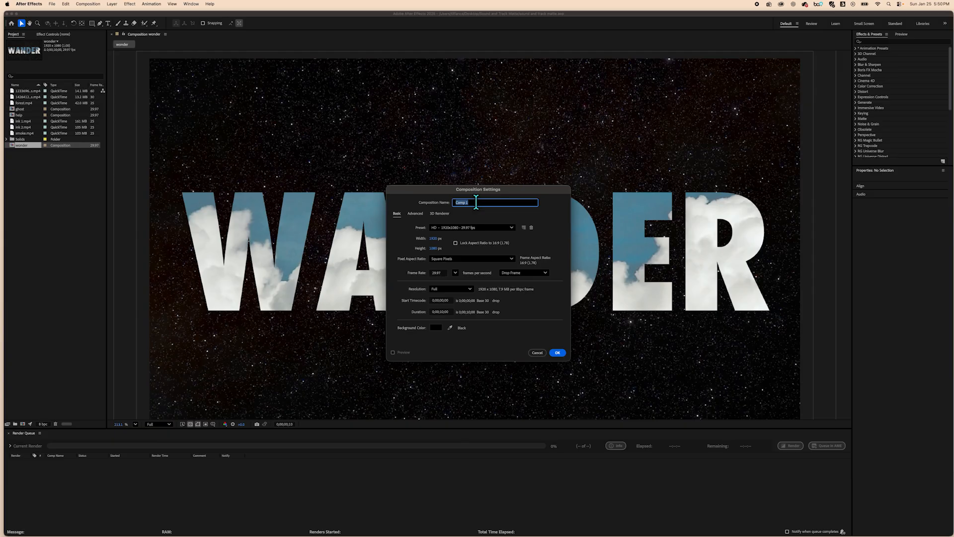
type("Wander 2")
left_click(455, 273)
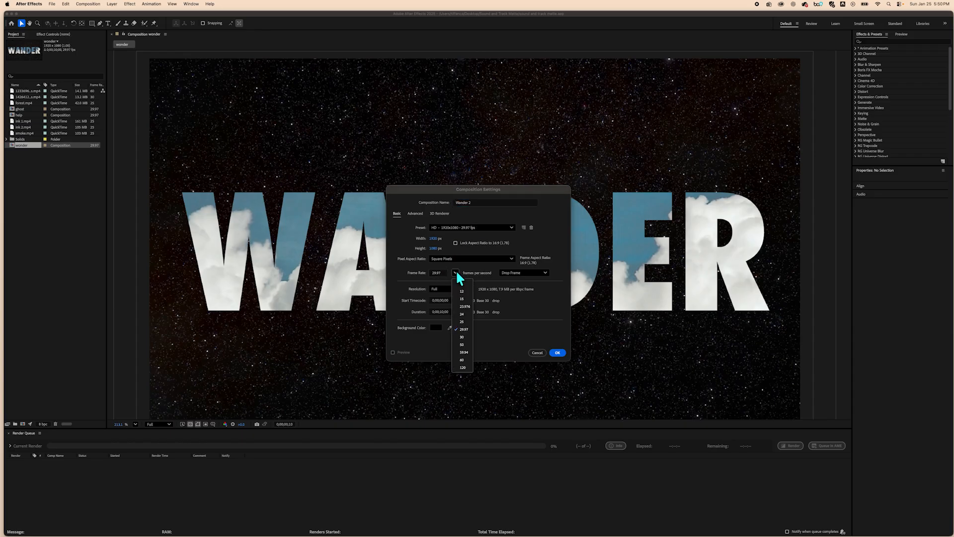
left_click(466, 313)
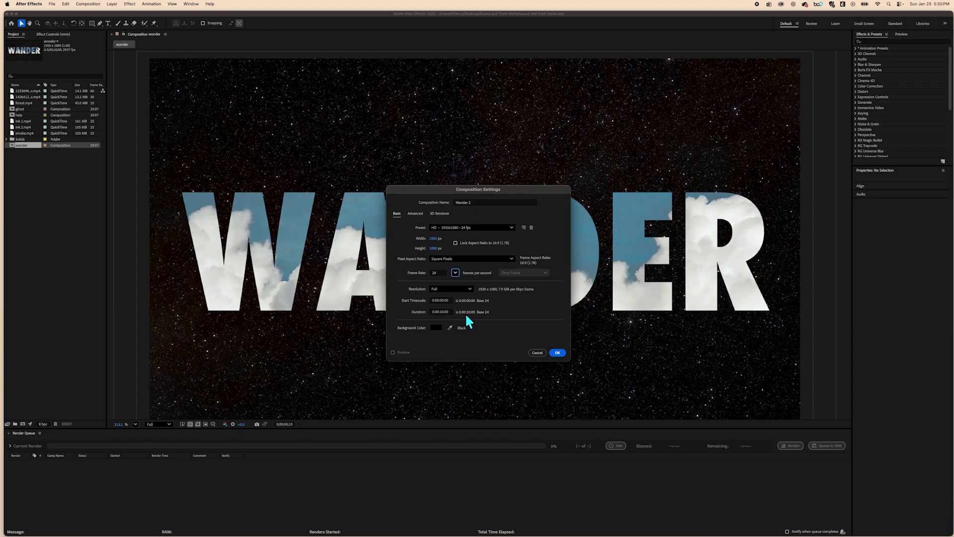
left_click(456, 273)
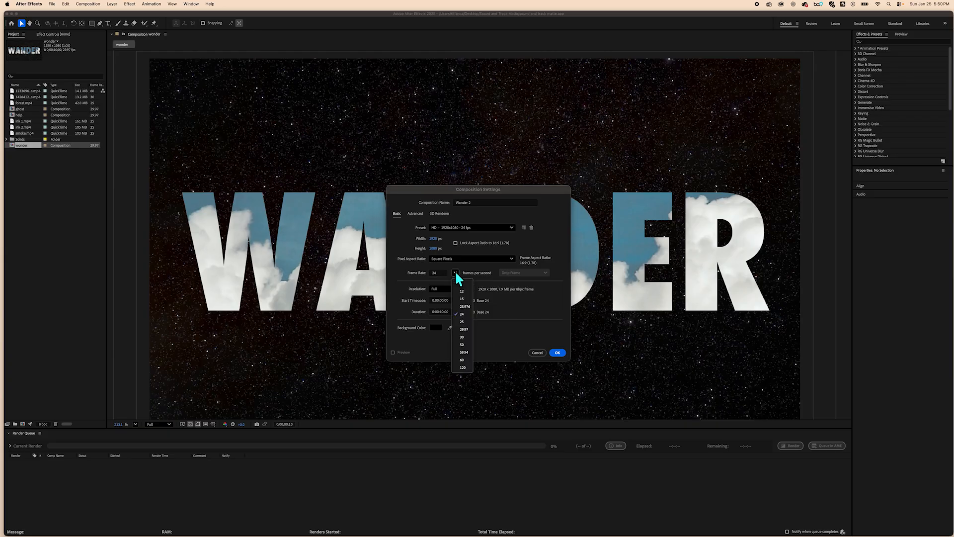
left_click(465, 307)
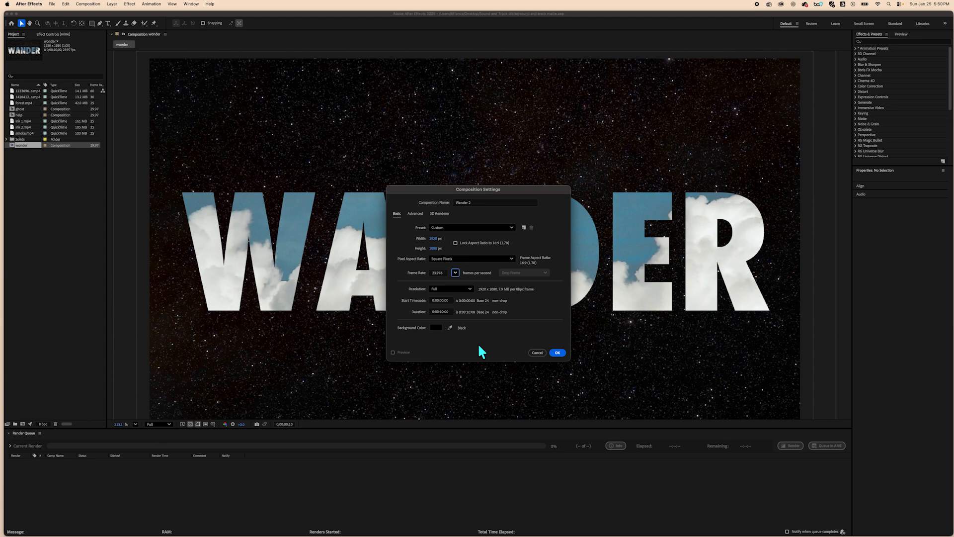
left_click(556, 352)
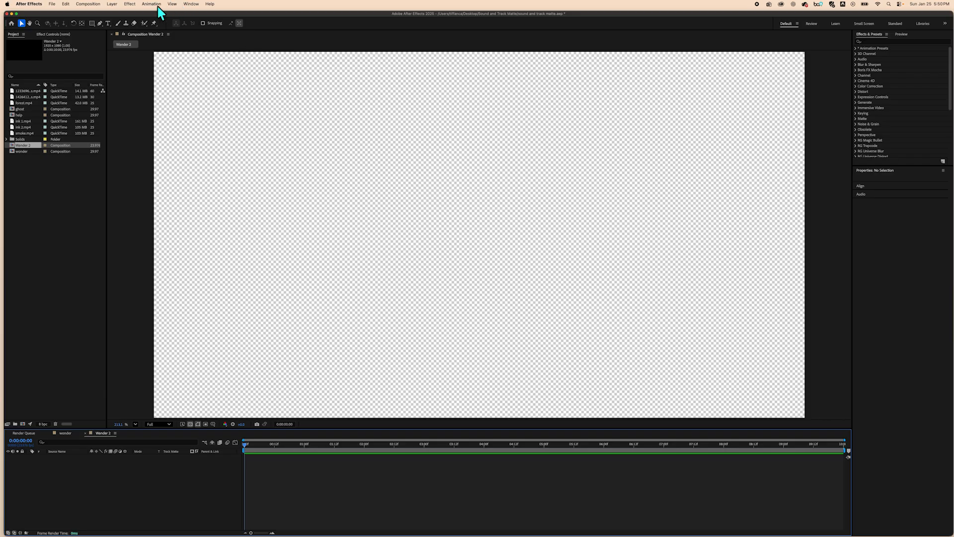
Step: Set the workspace layout to Default
left_click(192, 6)
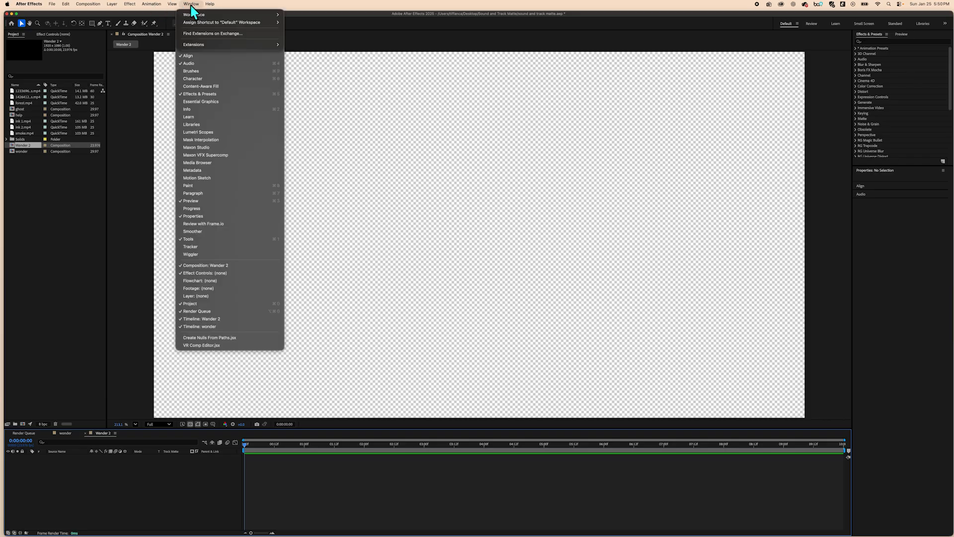
mouse_move(195, 16)
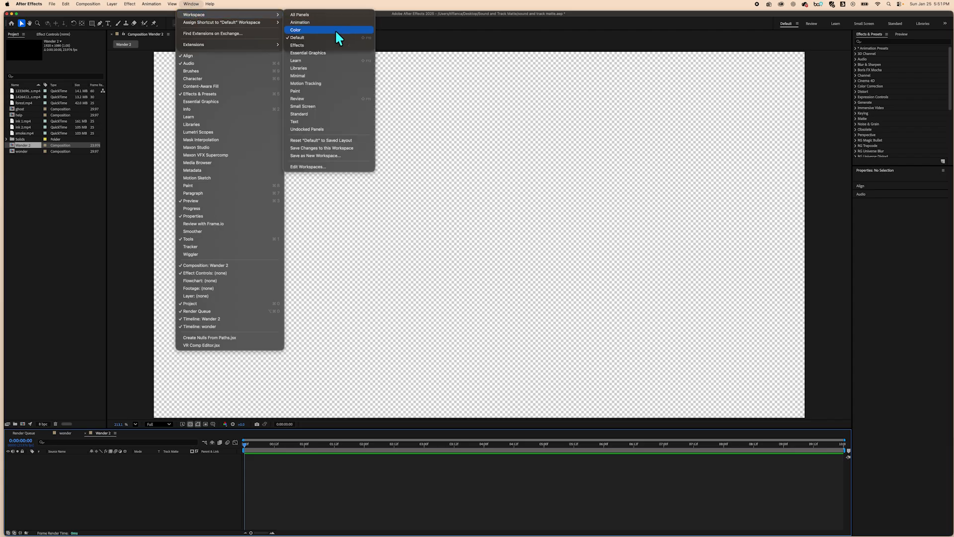
left_click(320, 36)
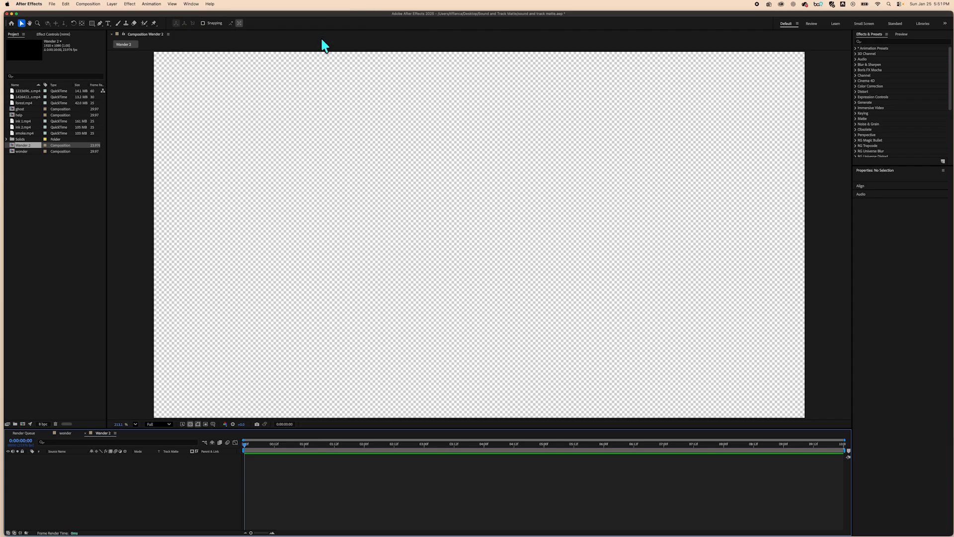
left_click(192, 4)
mouse_move(190, 17)
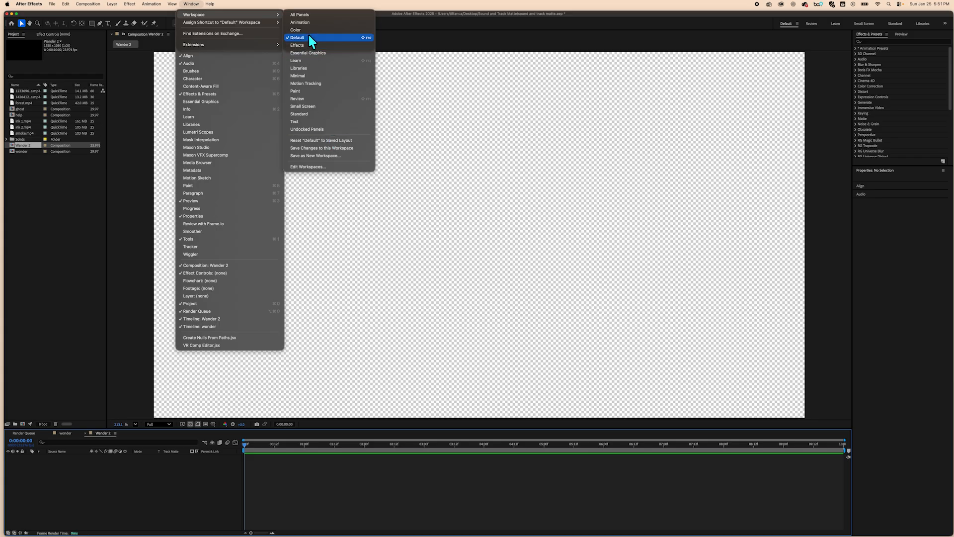
left_click(109, 218)
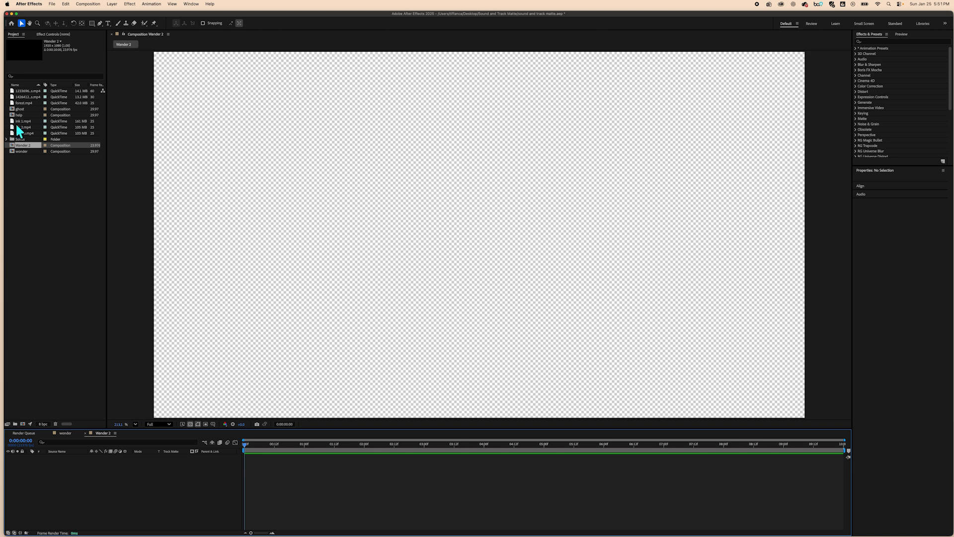
left_click(53, 199)
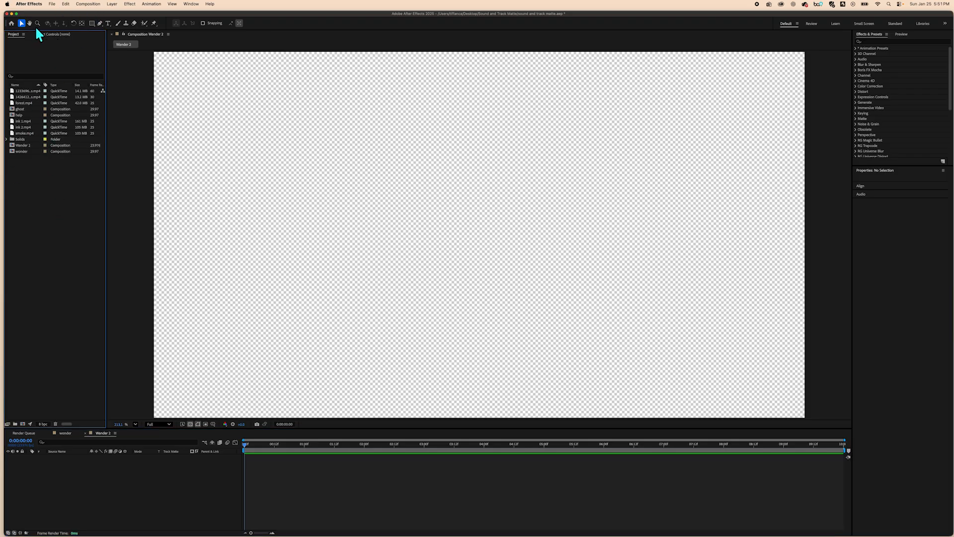
left_click(51, 4)
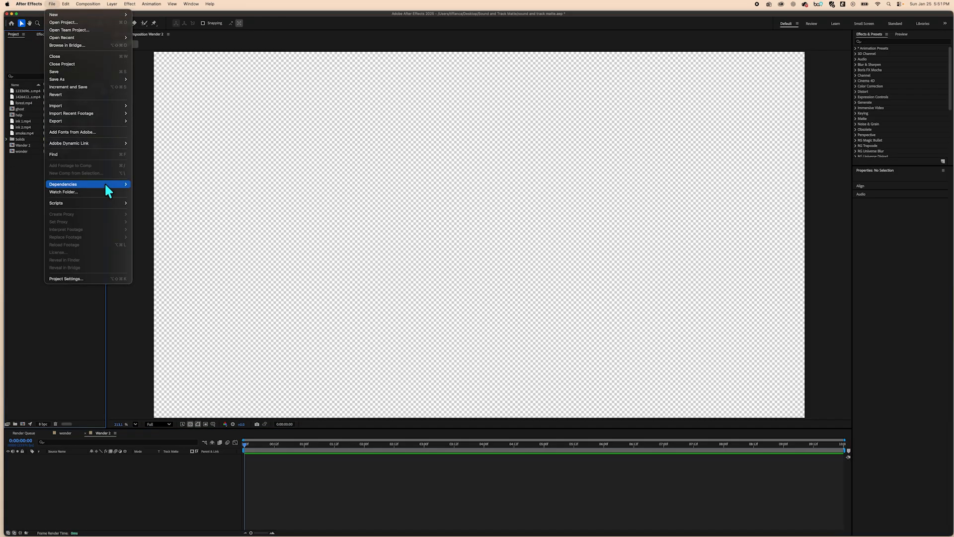
mouse_move(103, 105)
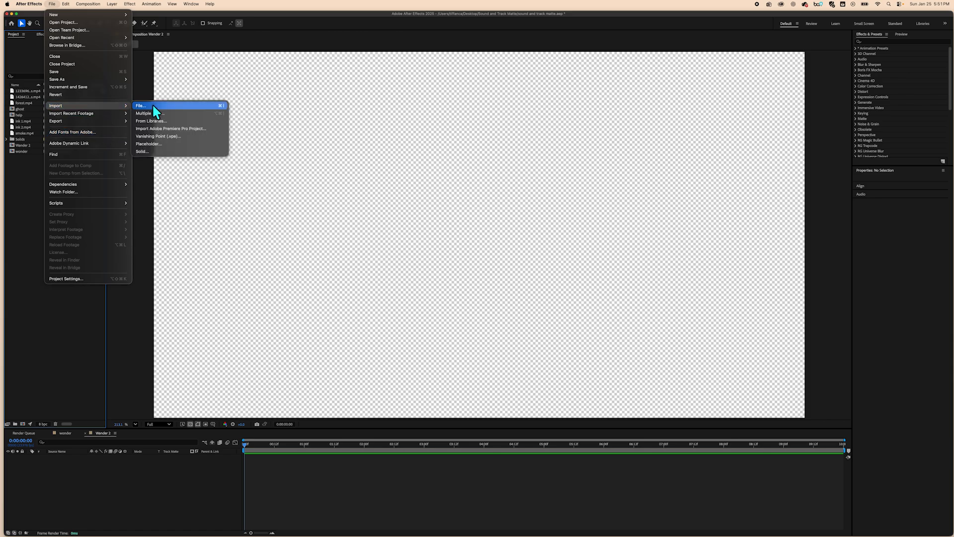
left_click(152, 106)
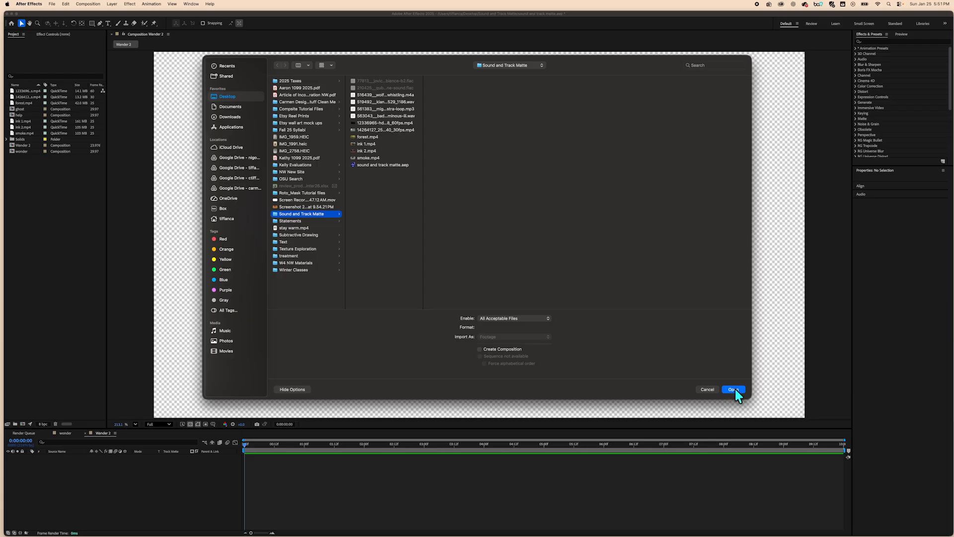
left_click(709, 389)
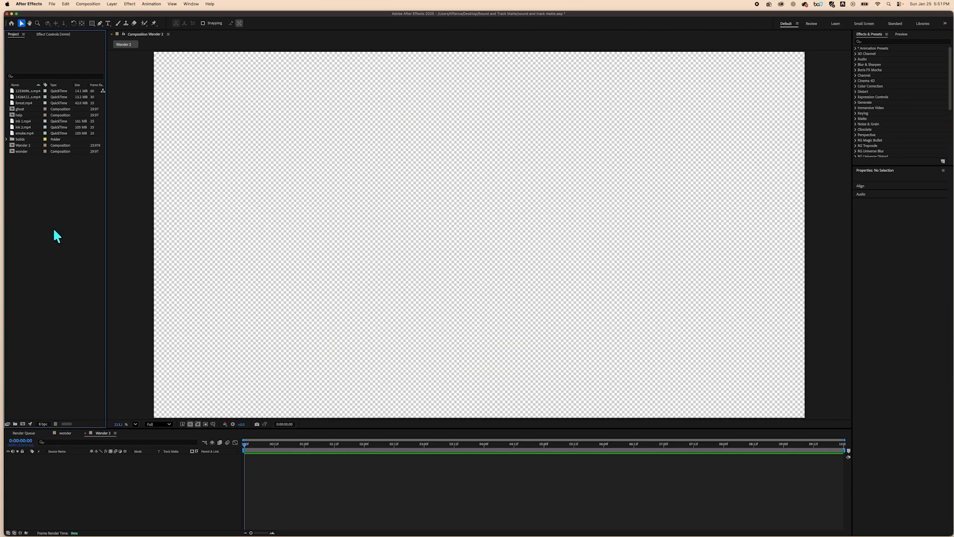
Step: Widen the Project panel and examine the details of its compositions and footage, including ghost, Wander 2, smoke.mp4, ink 1.mp4 and ink 2.mp4
left_click(46, 35)
left_click(12, 34)
left_click(23, 109)
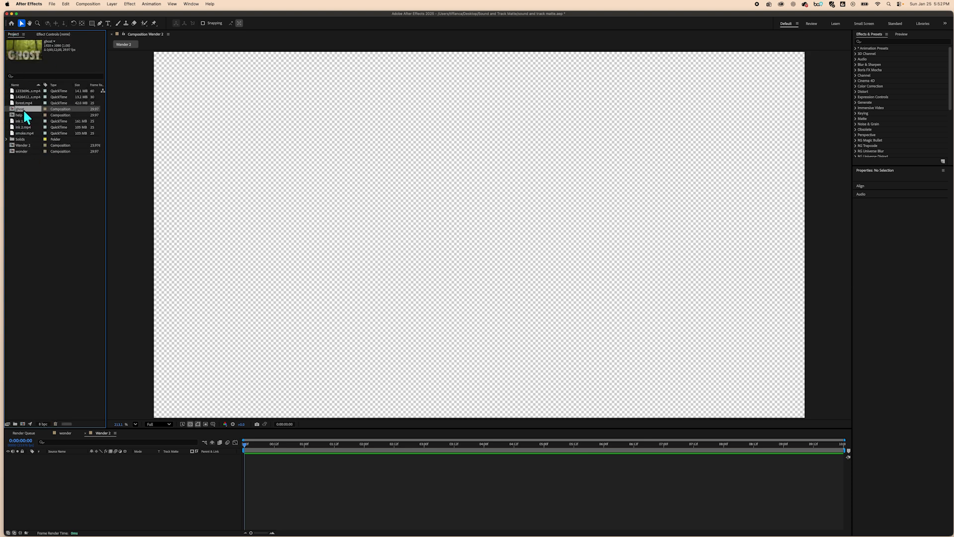
left_click(23, 125)
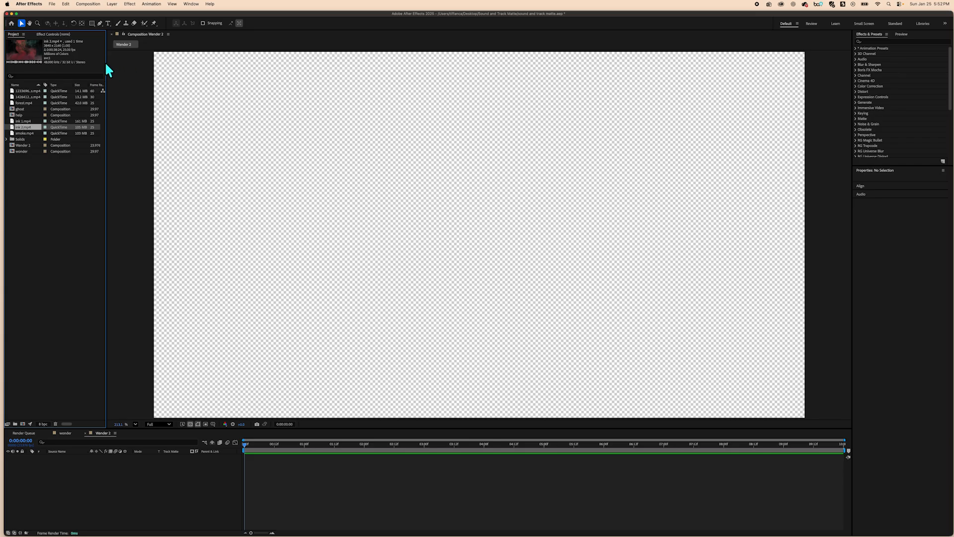
left_click_drag(105, 63, 185, 64)
left_click(20, 133)
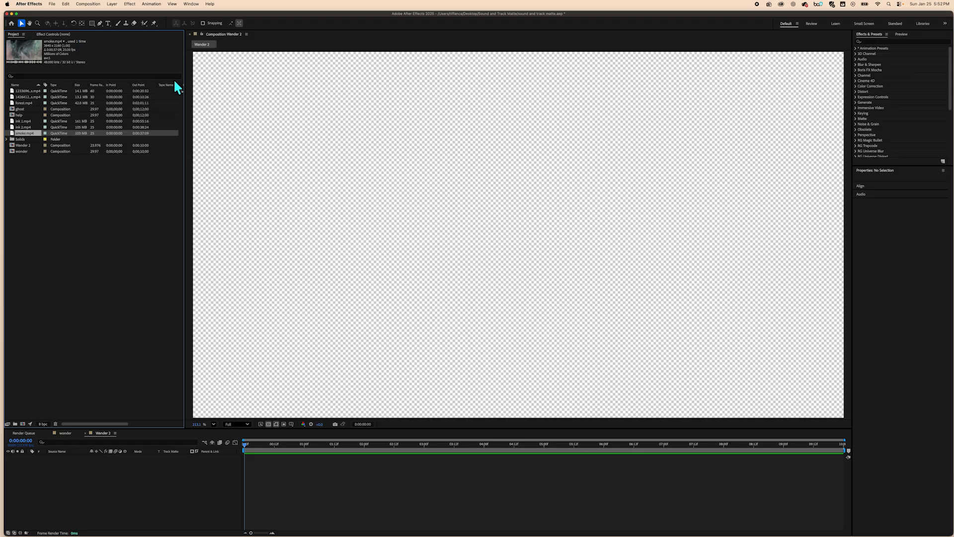
left_click(24, 145)
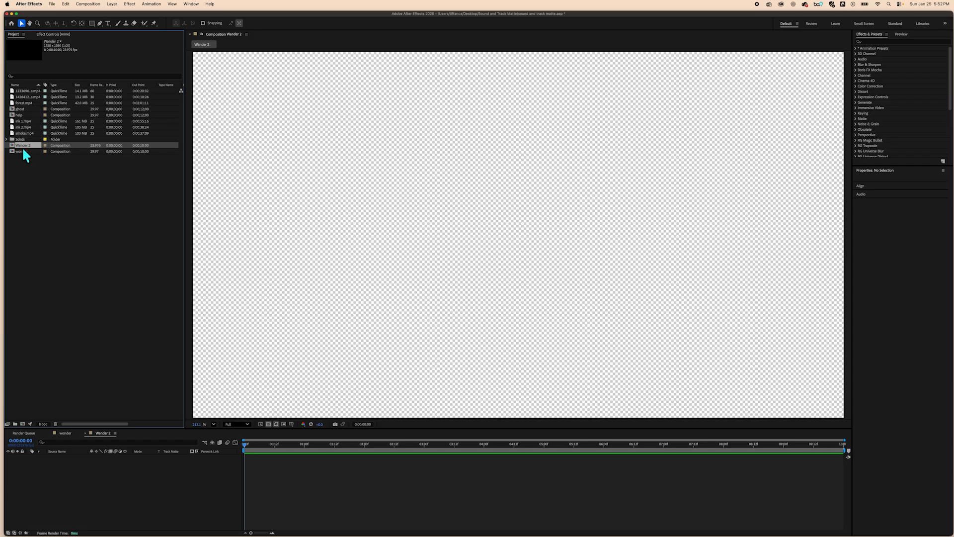
left_click(26, 115)
left_click(27, 90)
left_click(23, 121)
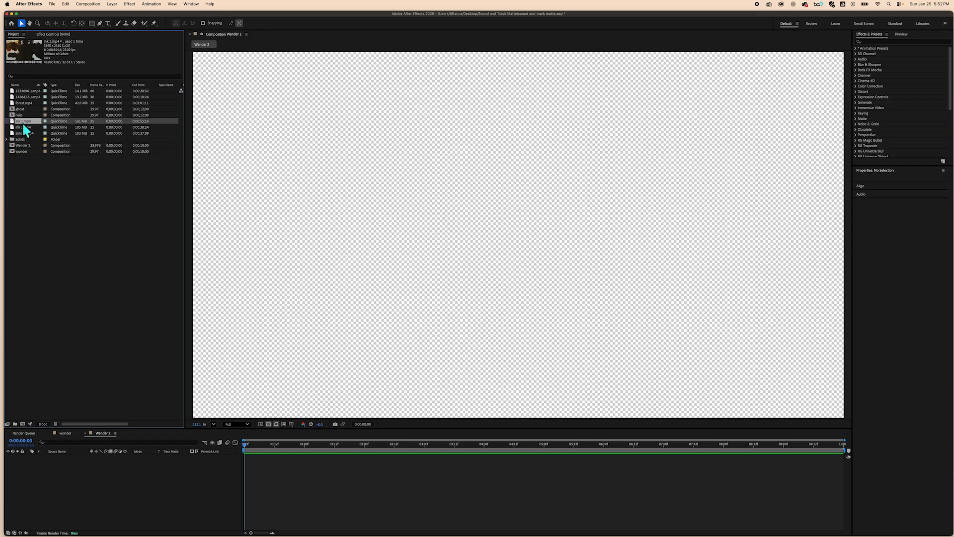
left_click(21, 127)
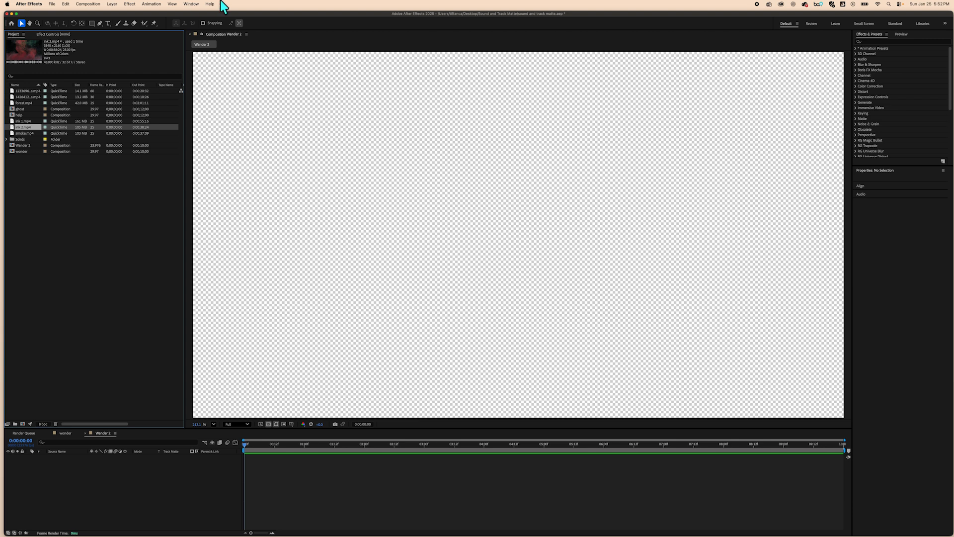
left_click(192, 4)
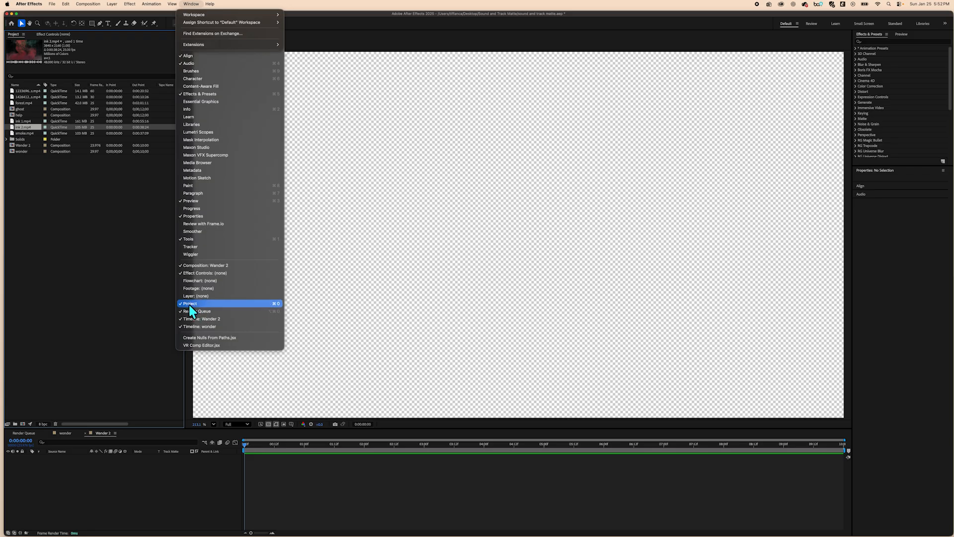
left_click(95, 220)
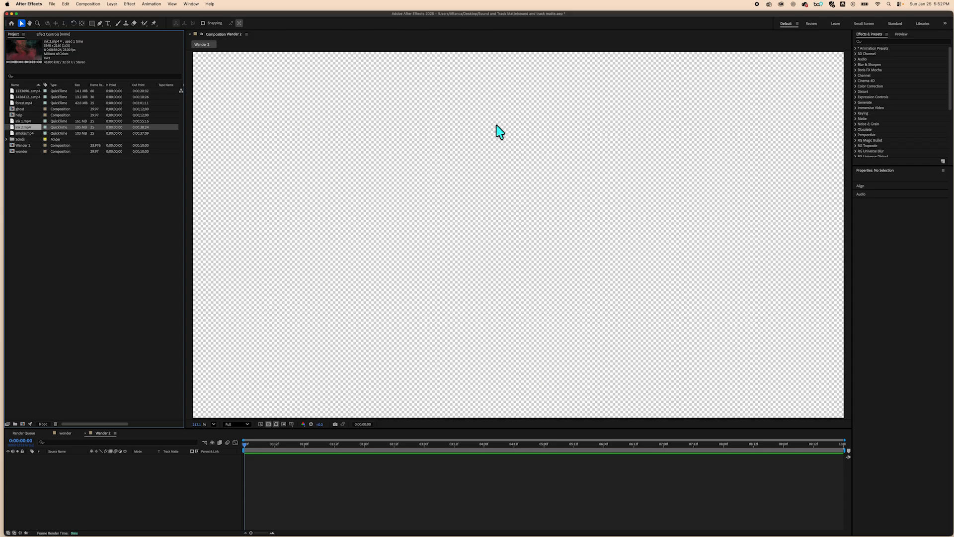
left_click(68, 155)
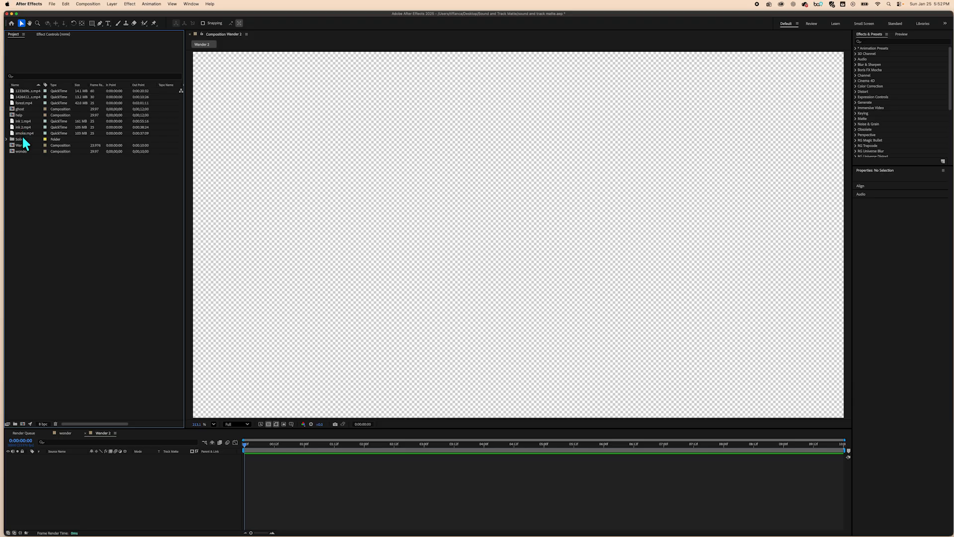
Step: Add the 60 fps starry-sky video clip from the project footage to the Wander 2 timeline
left_click(29, 97)
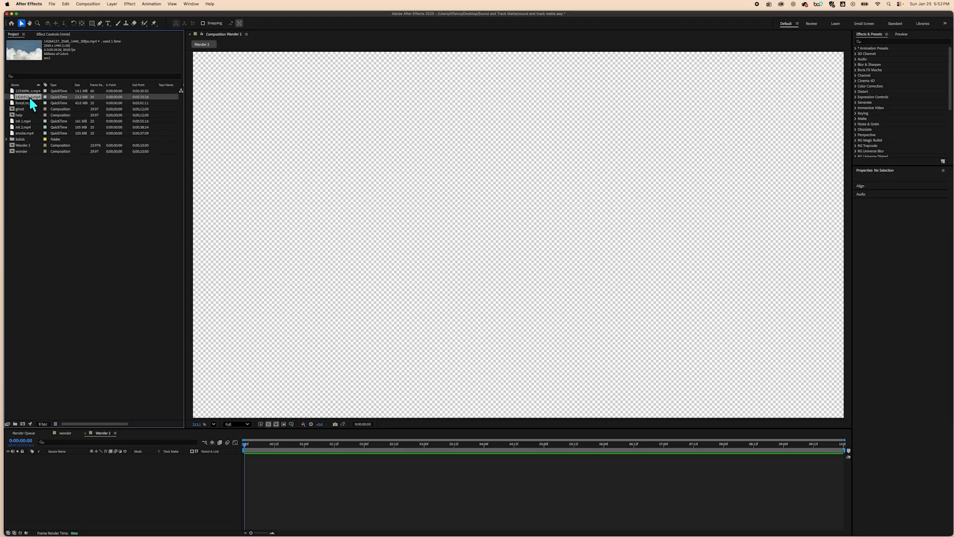
left_click(29, 91)
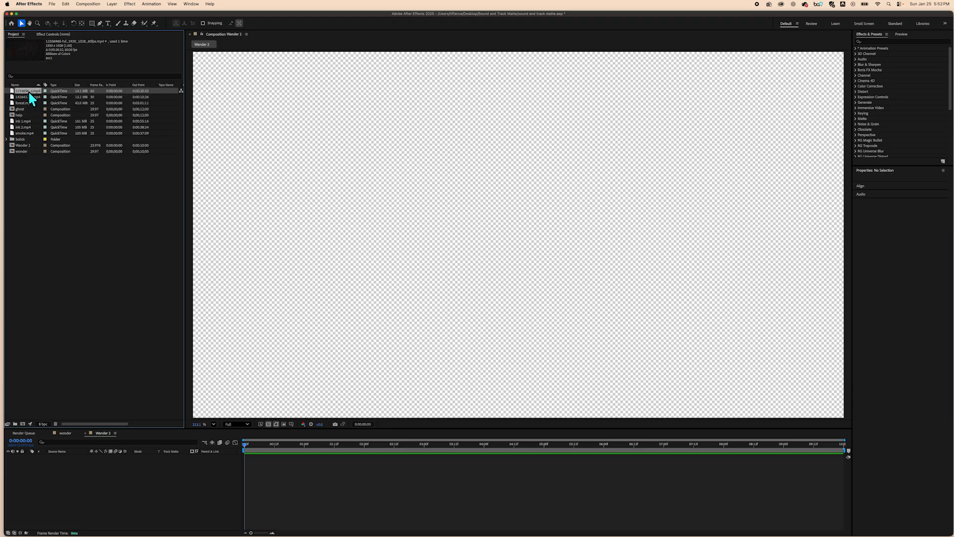
left_click_drag(28, 91, 435, 449)
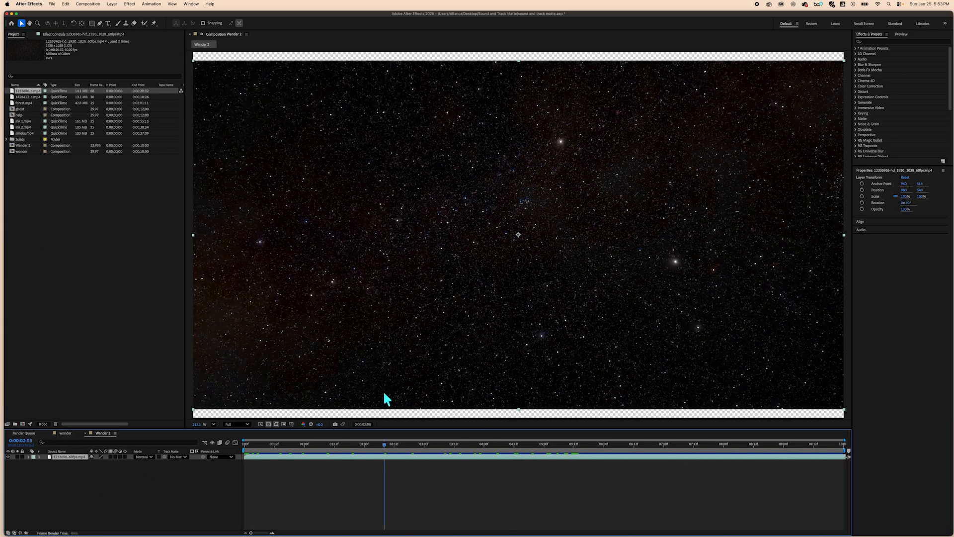
Step: Scrub through the starry-sky clip to 3:17 and expand its layer's transform properties in the timeline
left_click_drag(469, 380, 467, 313)
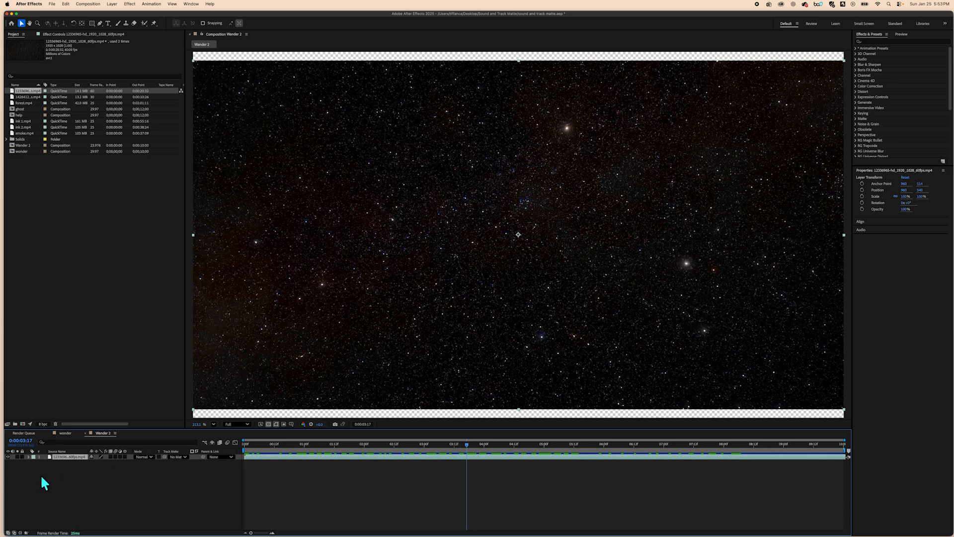
left_click(28, 456)
left_click(33, 462)
left_click(27, 455)
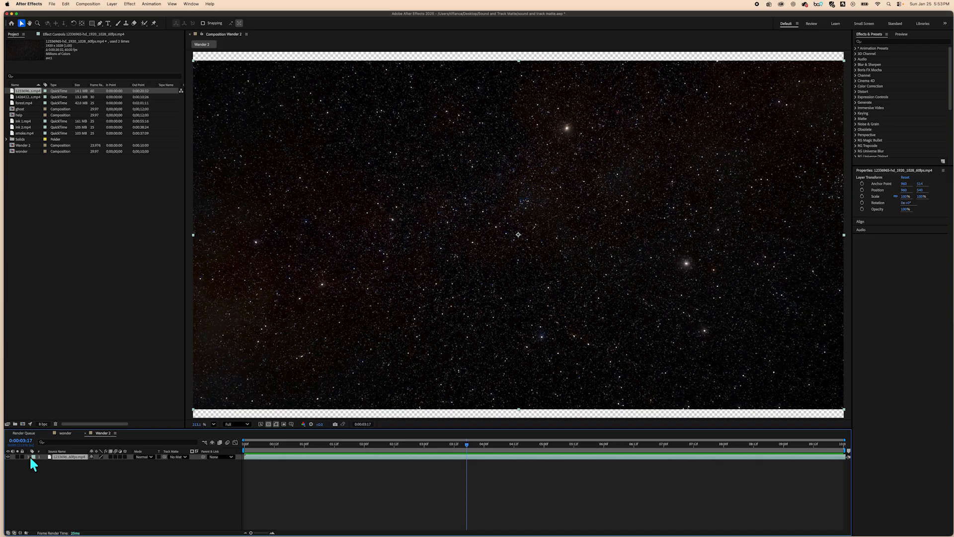
left_click(29, 456)
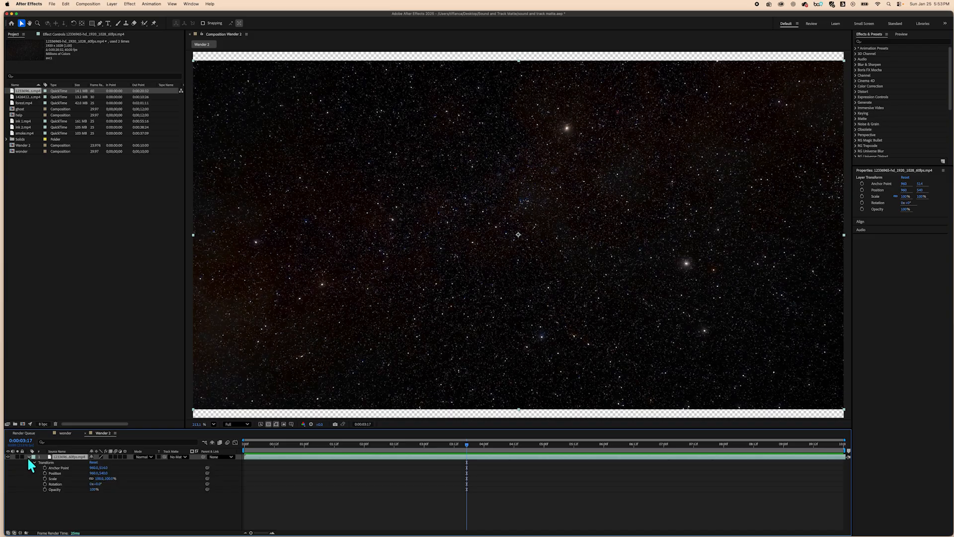
left_click(28, 456)
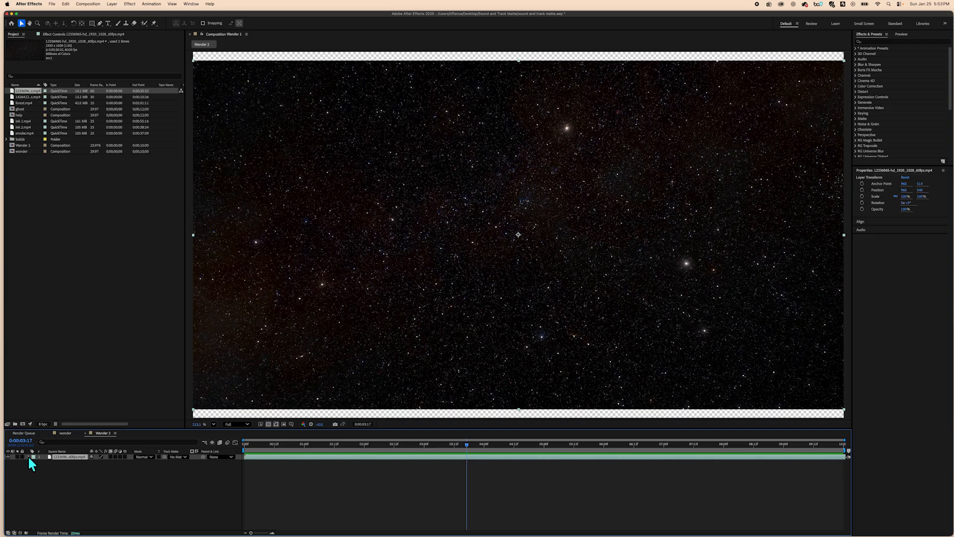
left_click(28, 455)
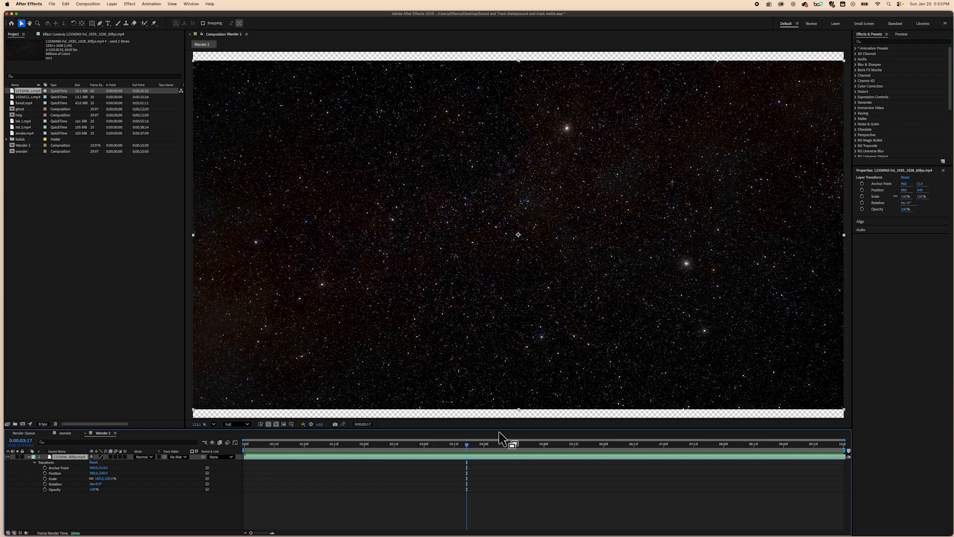
Step: Scale the starry-sky layer to 110% so it fills the whole composition frame
scroll(562, 226, "down", 1)
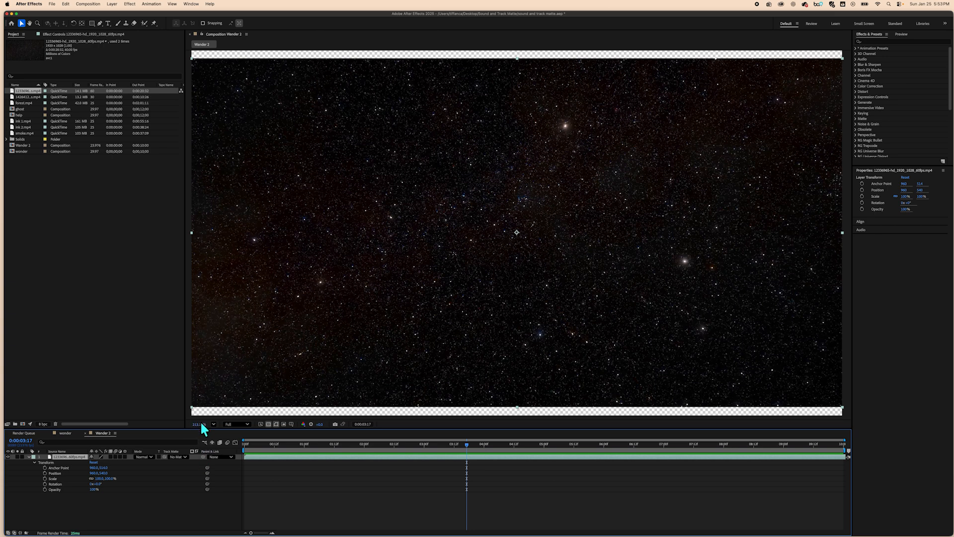
left_click_drag(197, 425, 183, 423)
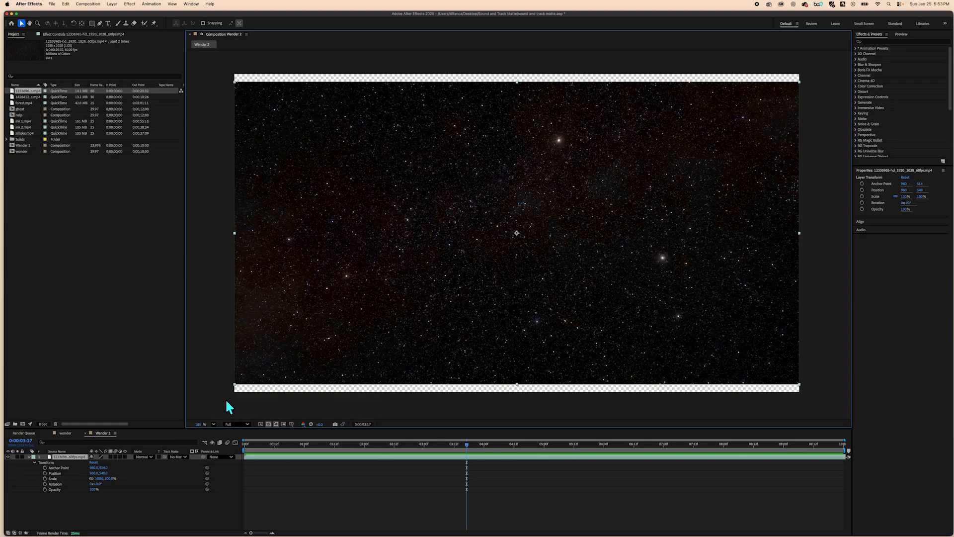
left_click(214, 425)
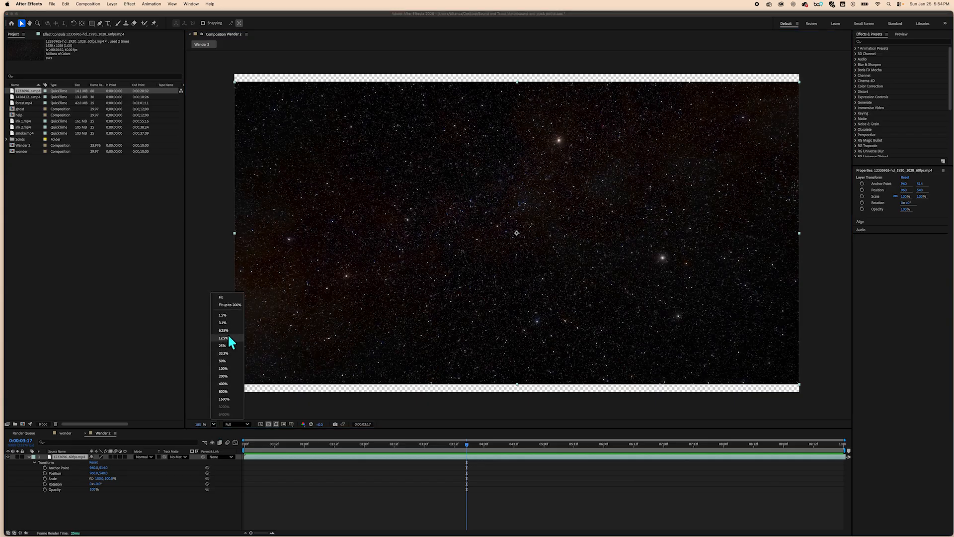
left_click(225, 299)
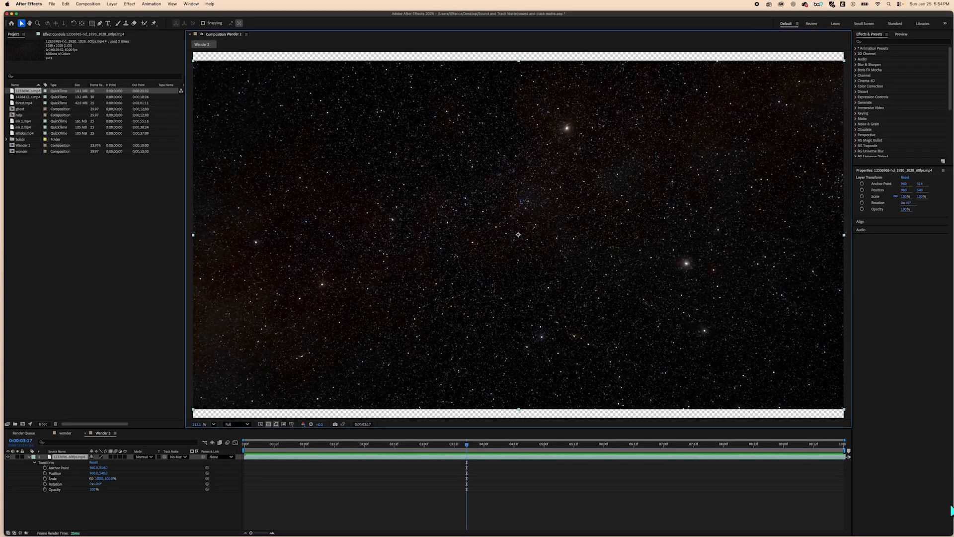
mouse_move(947, 529)
left_mouse_down()
mouse_move(682, 437)
mouse_move(781, 518)
mouse_move(790, 341)
mouse_move(950, 339)
mouse_move(775, 454)
mouse_move(806, 502)
mouse_move(912, 494)
mouse_move(950, 535)
left_mouse_up()
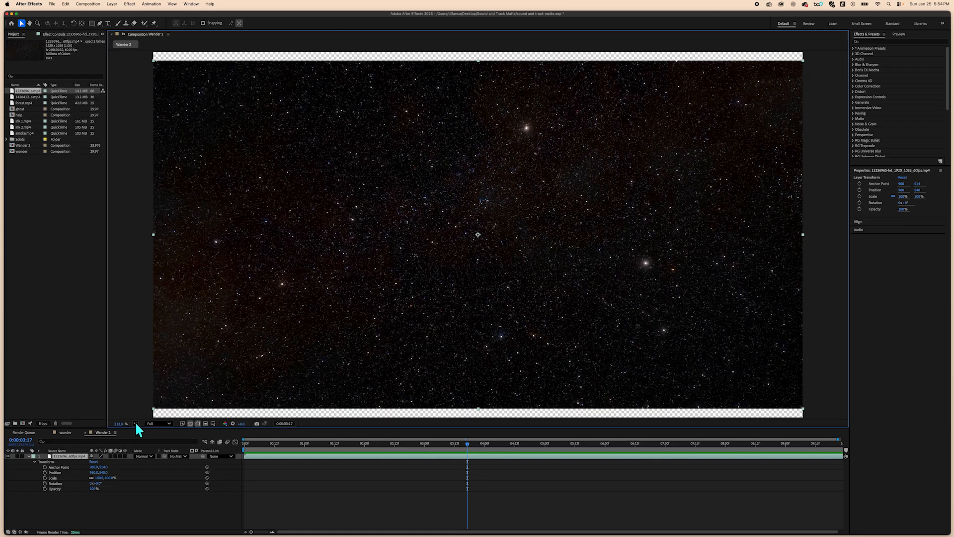
left_click_drag(118, 426, 103, 423)
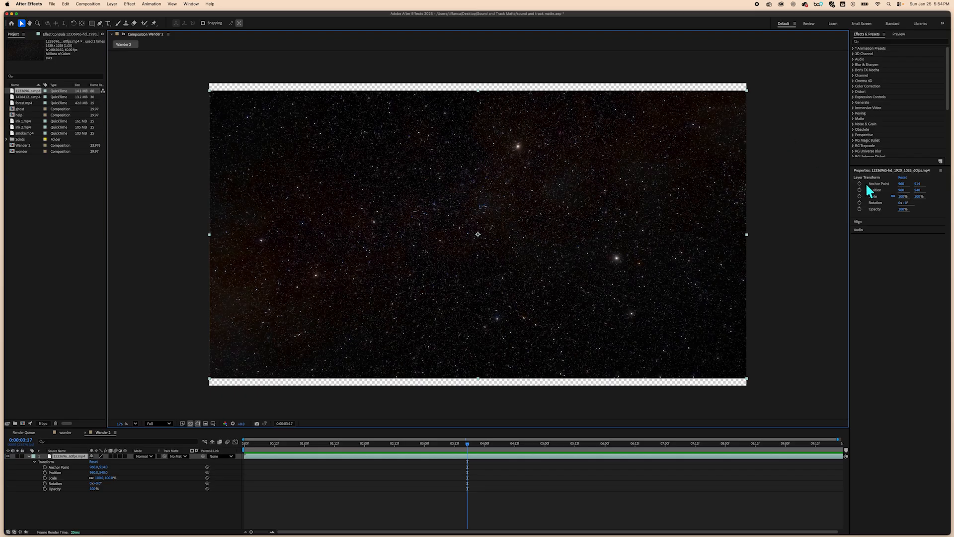
left_click_drag(903, 198, 907, 197)
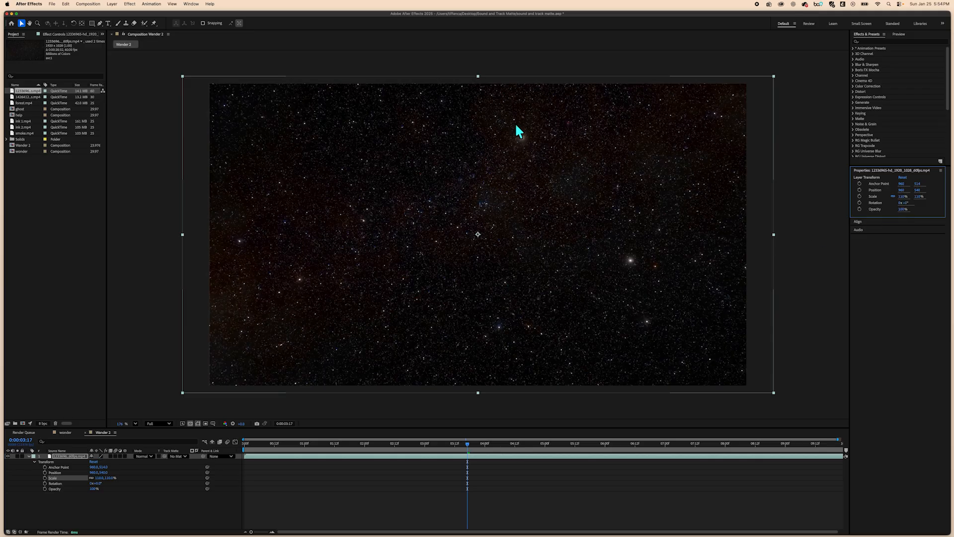
Step: Scrub through the enlarged star footage, return to the start of the timeline, and collapse and deselect the layer
left_click_drag(472, 453, 408, 443)
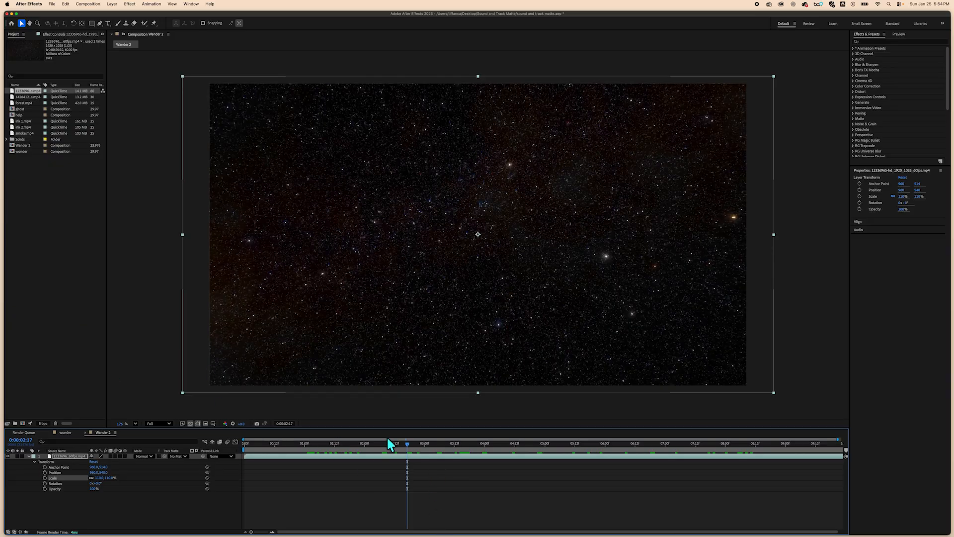
left_click_drag(409, 450, 733, 445)
left_click_drag(739, 386, 229, 429)
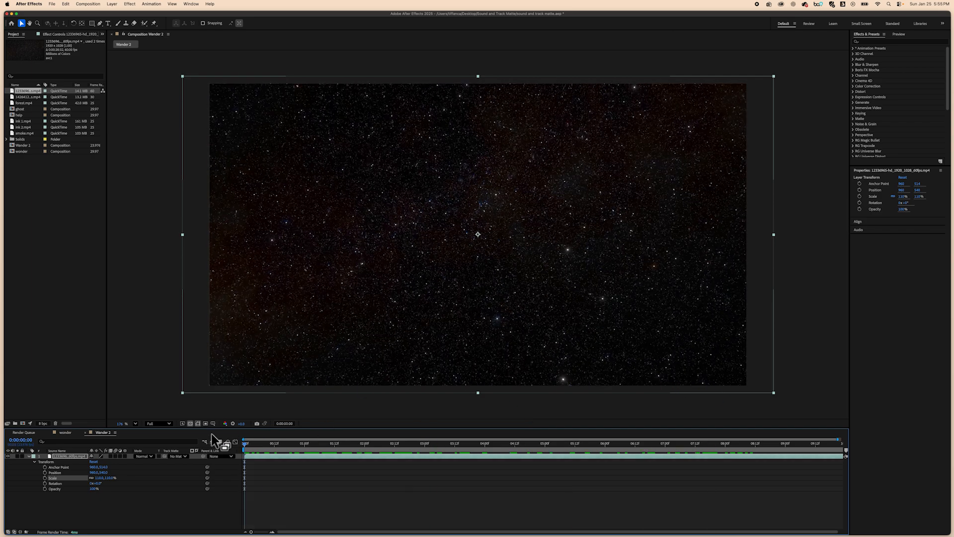
left_click(28, 456)
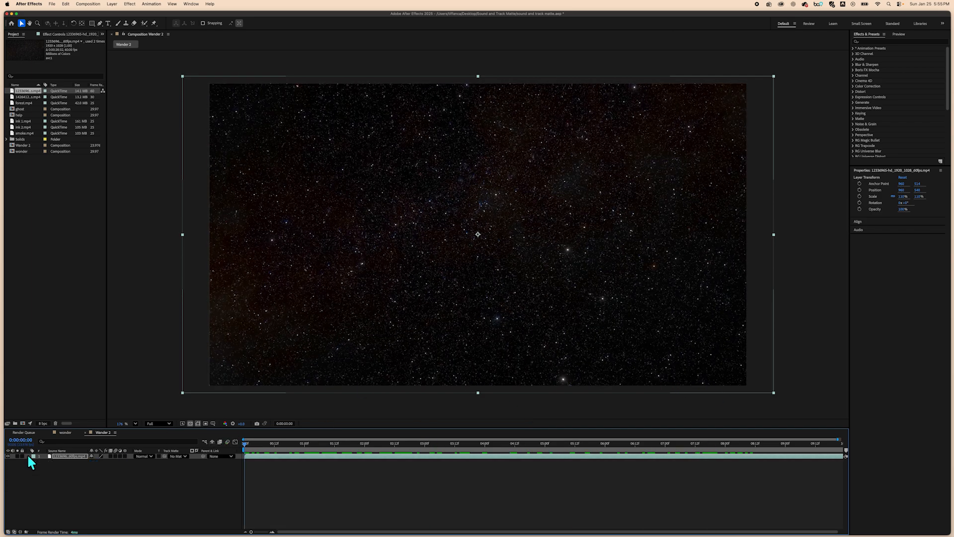
left_click(92, 465)
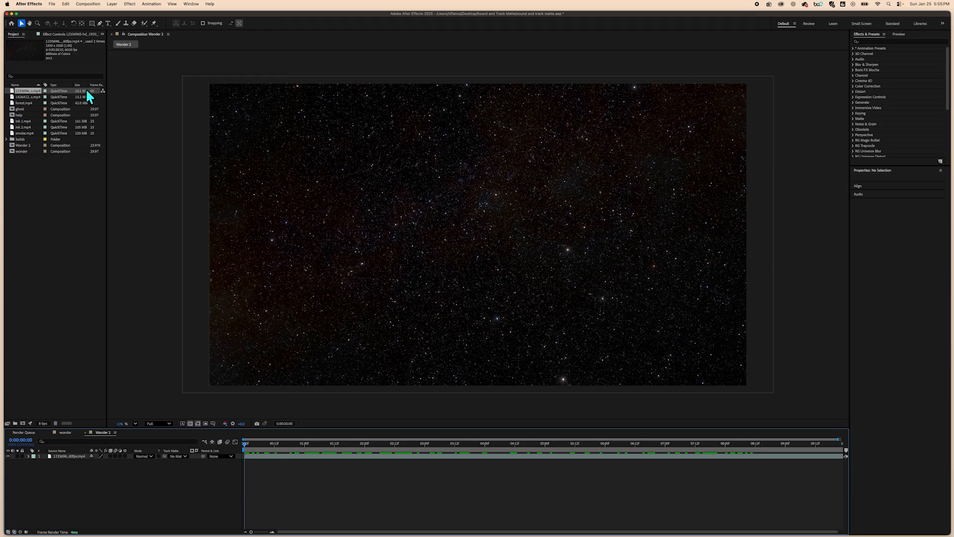
Step: Add the 30 fps cloud video clip above the starry-sky layer and scale it down to 79%
left_click(35, 96)
left_click_drag(30, 94, 91, 453)
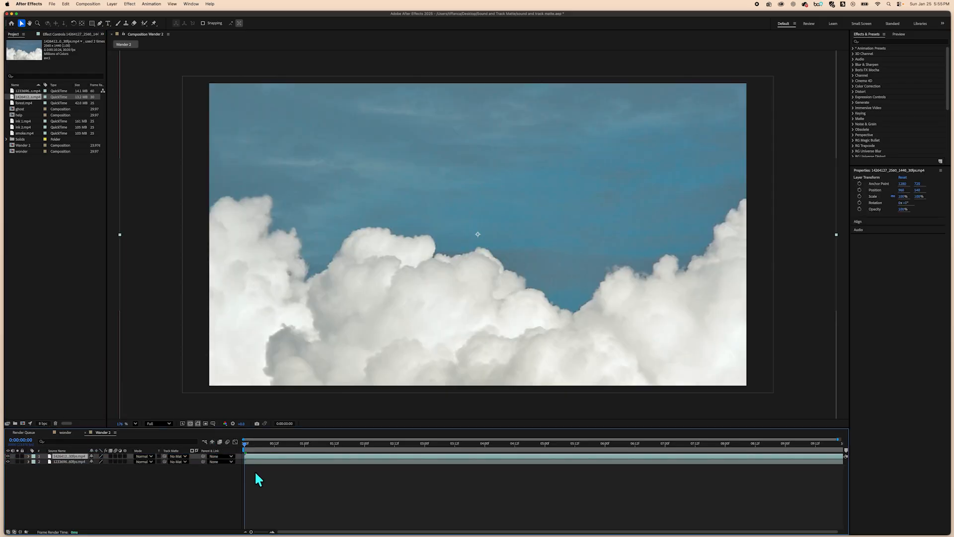
left_click_drag(243, 441, 482, 396)
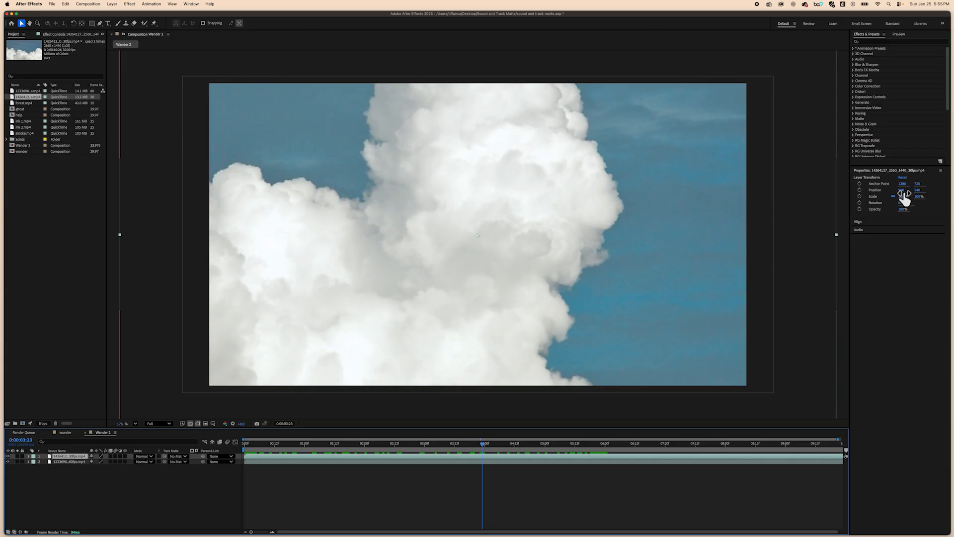
left_click_drag(904, 196, 898, 201)
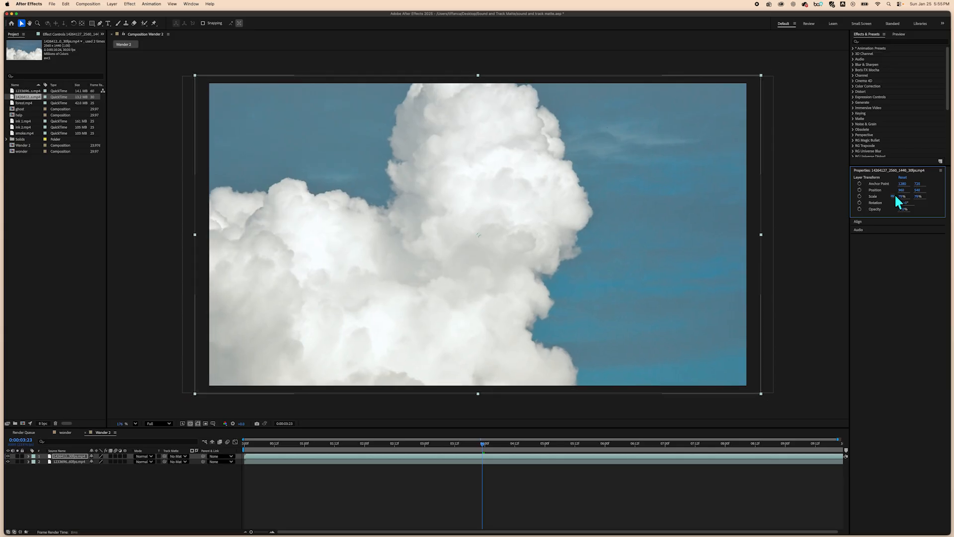
left_click_drag(482, 445, 164, 483)
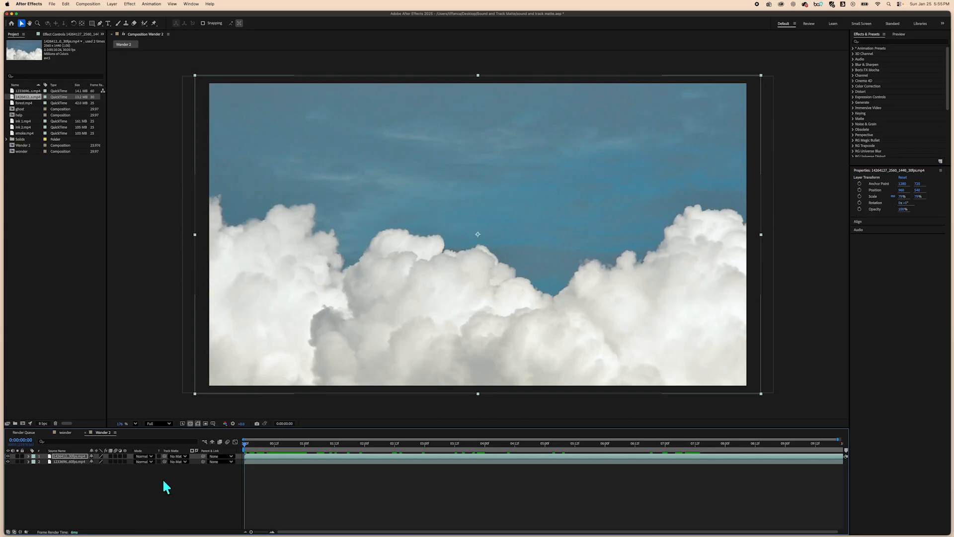
left_click(159, 490)
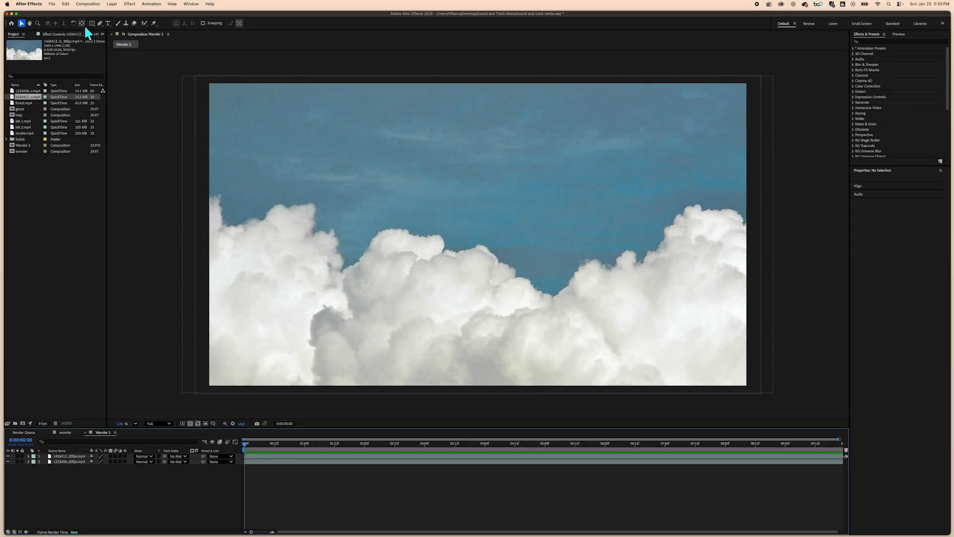
Step: Create a paragraph text box spanning most of the frame, enter WANDER, and reduce the font size until the word fits on one line
left_click(107, 23)
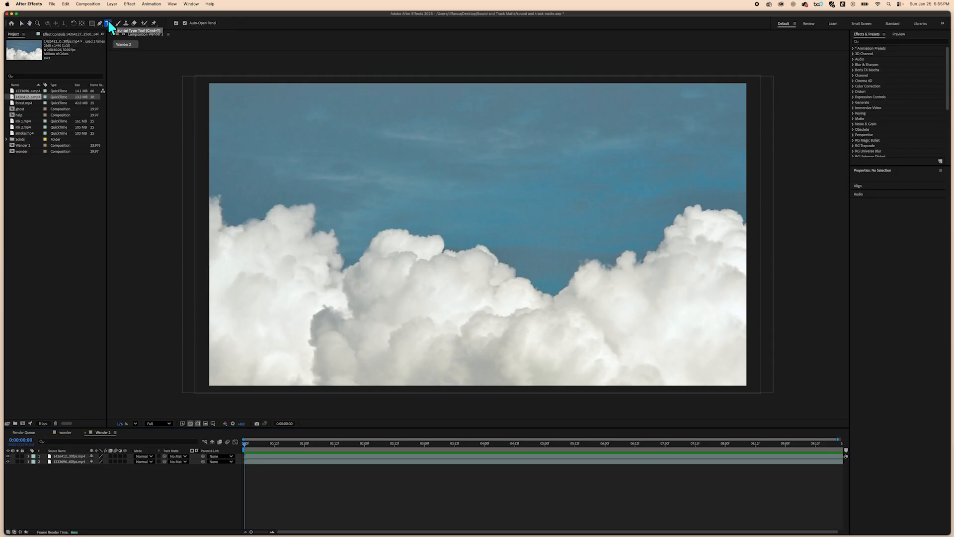
left_click(238, 114)
left_click_drag(260, 158, 718, 362)
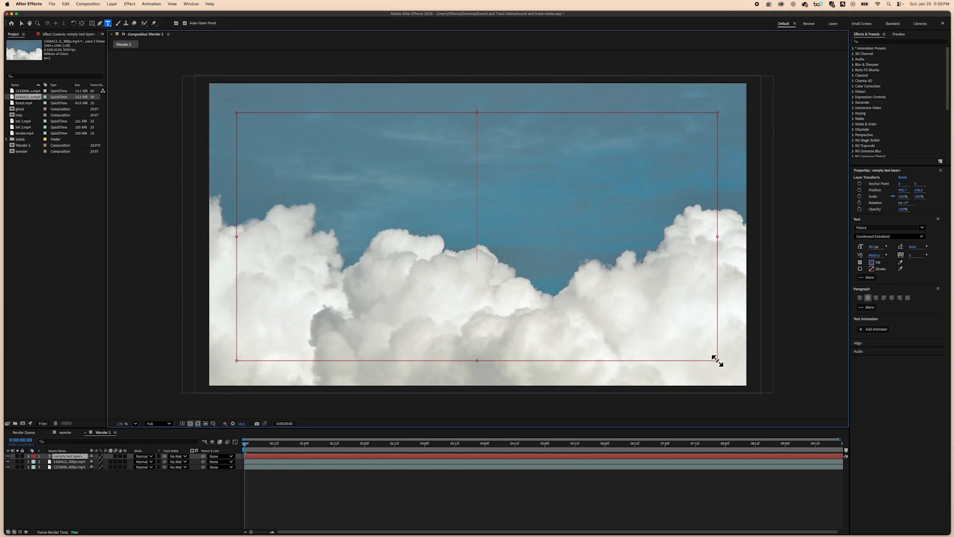
type("W")
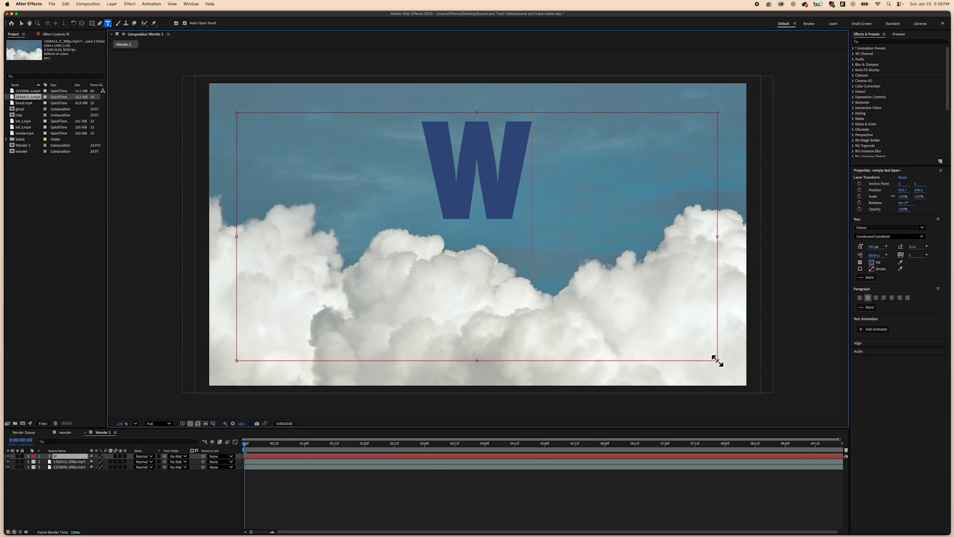
type("a")
key("BackSpace")
type("A")
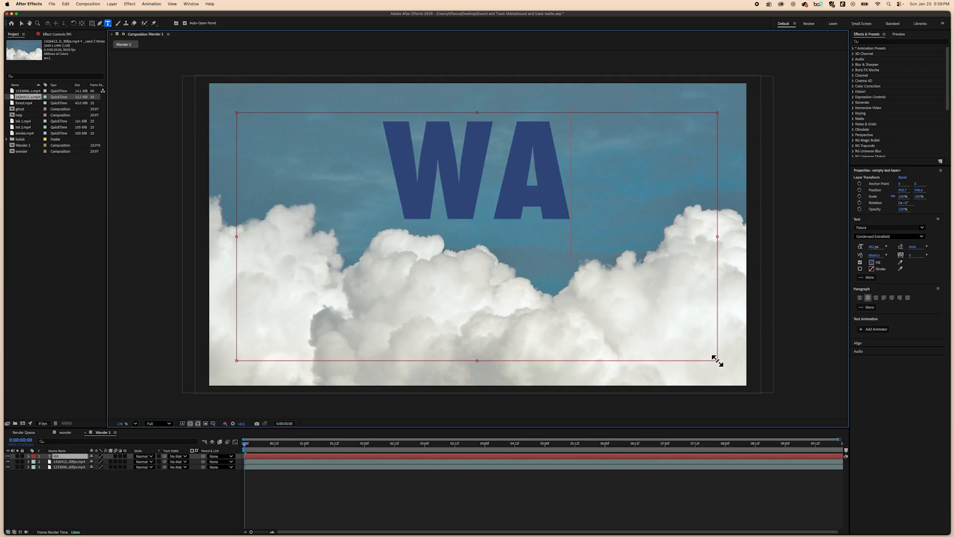
type("NDER")
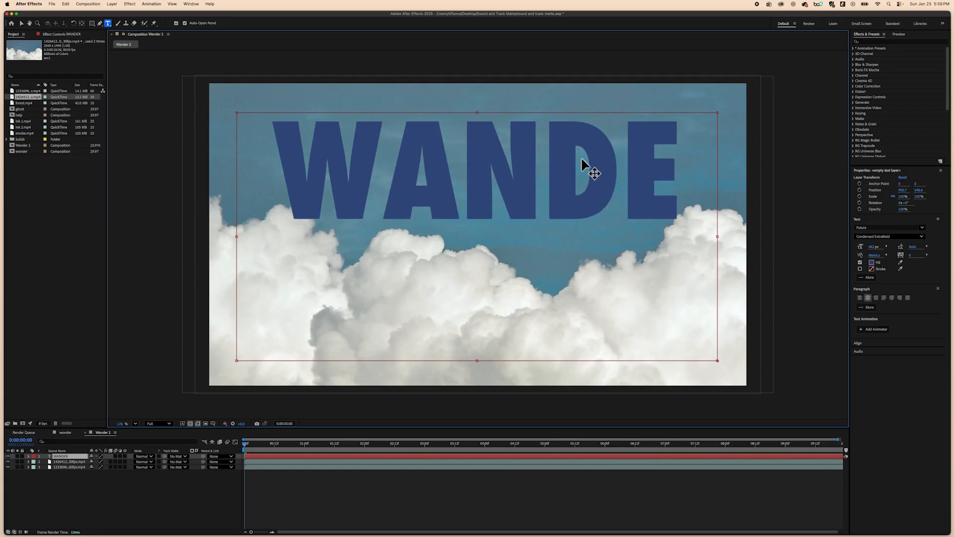
left_click(622, 155)
key("super+a")
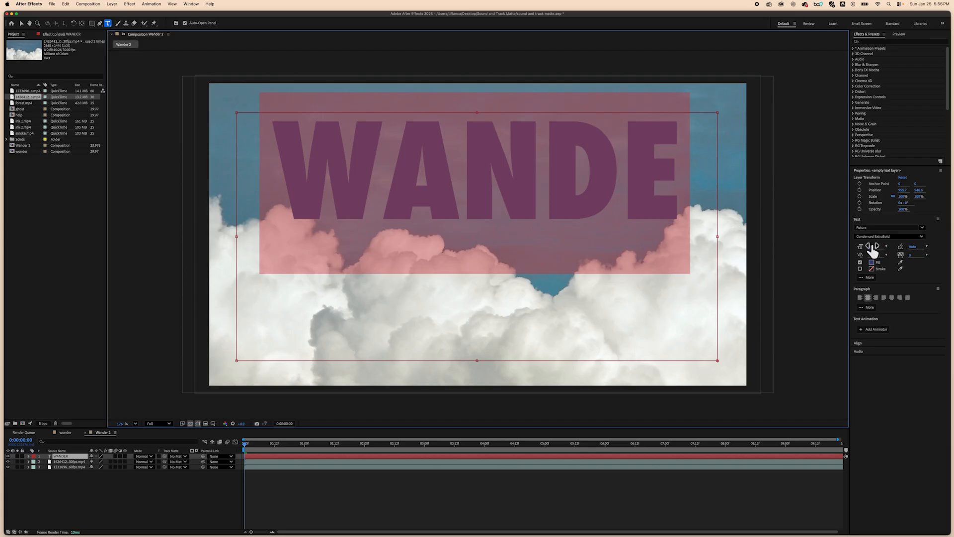
left_click_drag(871, 249, 867, 244)
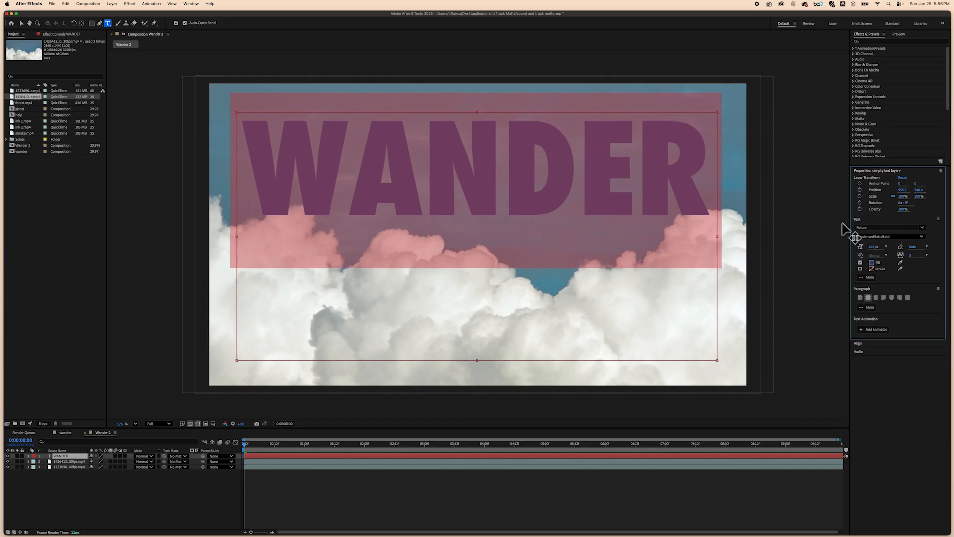
left_click(626, 163)
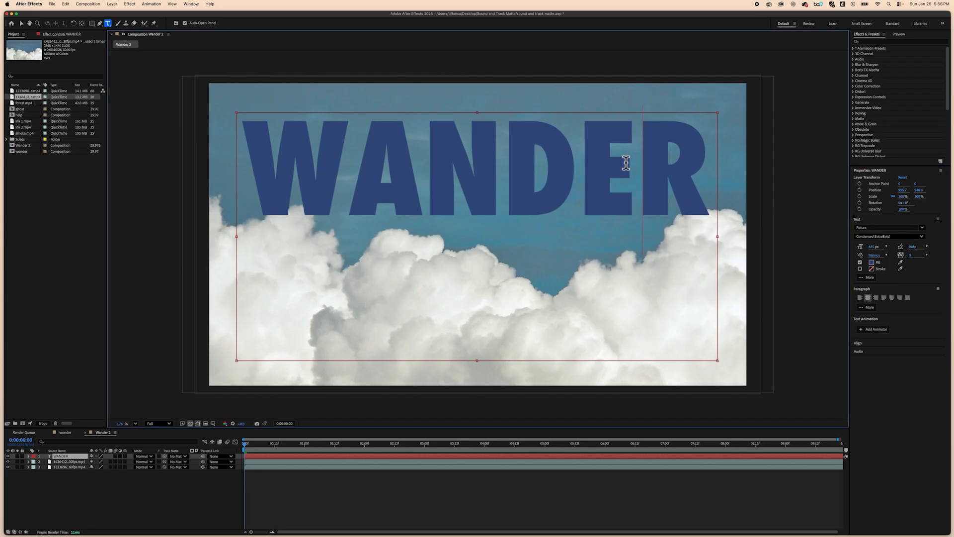
Step: Add WONDER as a second line under WANDER, reducing the font size and tightening the leading so both lines fit in the box
left_click(703, 155)
key("super+a")
left_click_drag(871, 253, 905, 240)
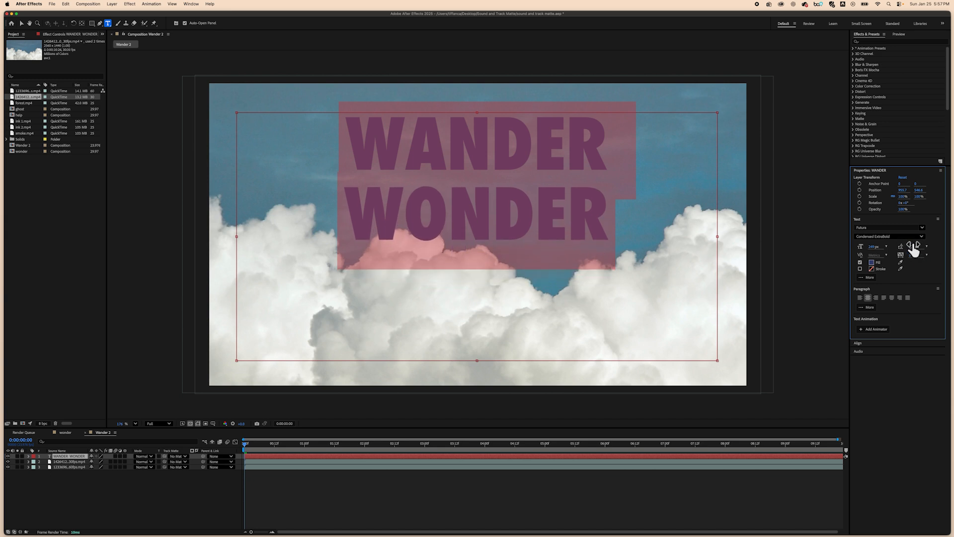
left_click_drag(906, 245, 911, 249)
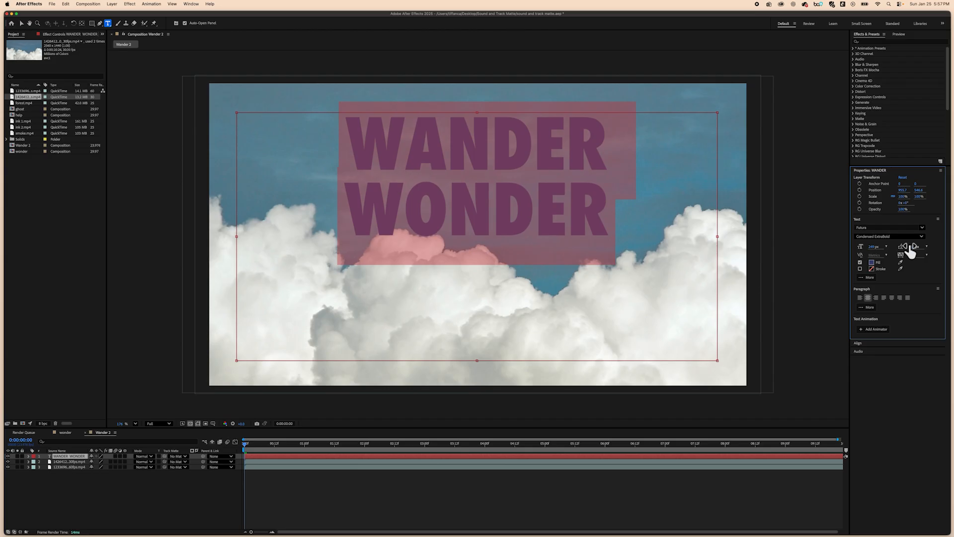
Step: Set the font size of both lines to 436 px with matching leading, and move the text block slightly down toward the frame's centre
left_click(558, 190)
key("super+a")
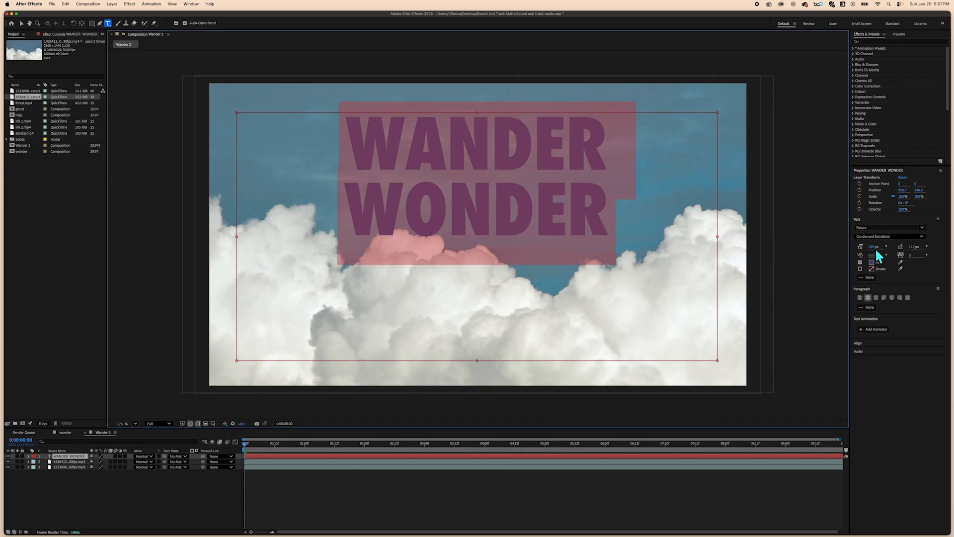
left_click_drag(872, 253, 933, 244)
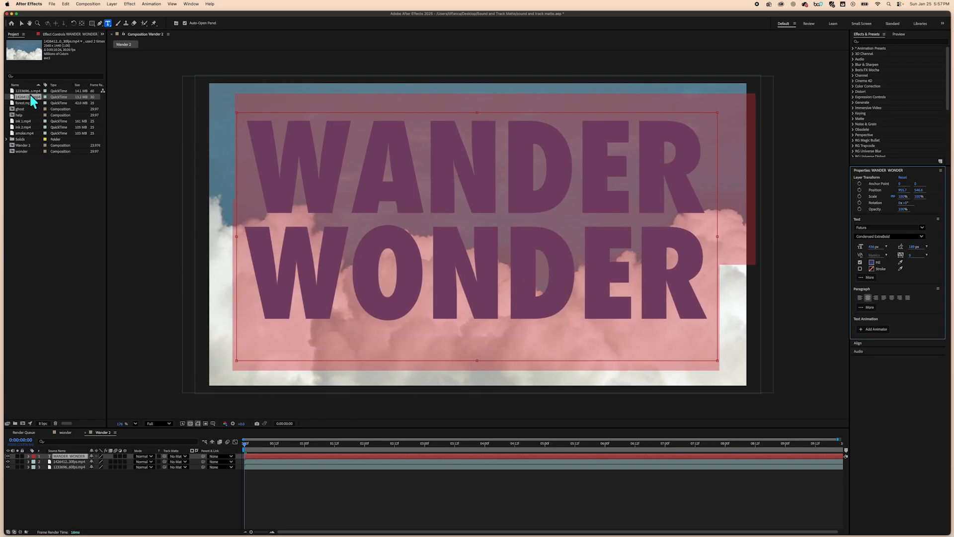
left_click(21, 23)
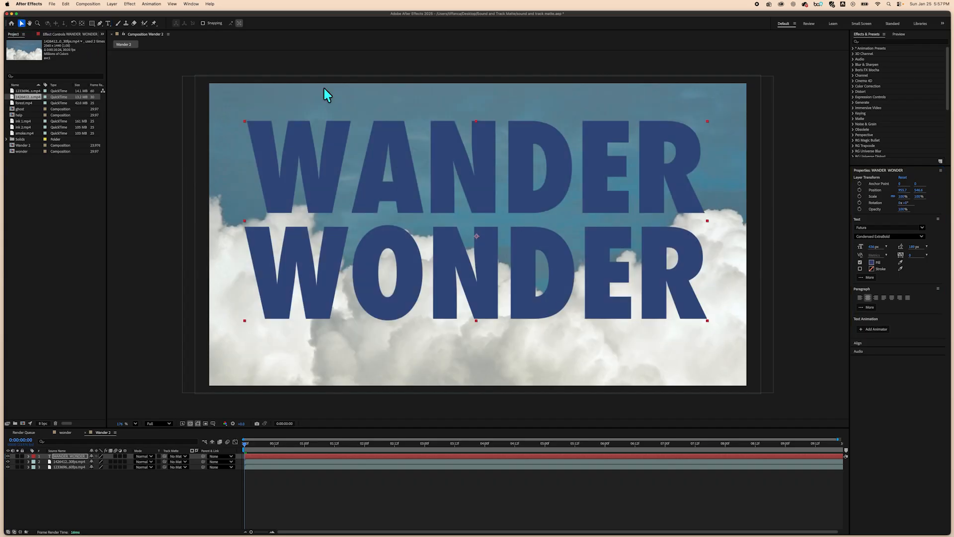
left_click_drag(441, 168, 441, 172)
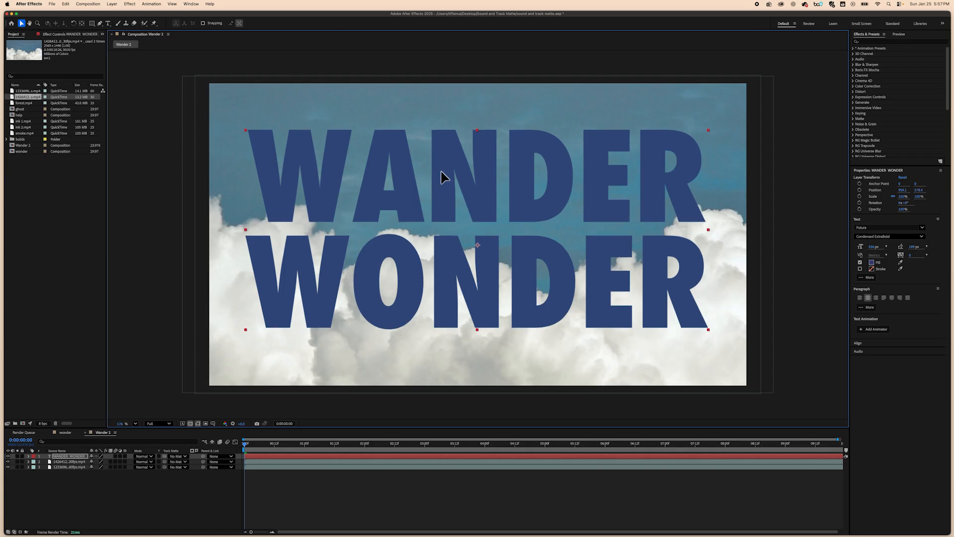
Step: Nudge the WANDER WONDER text slightly down and to the left, and move its layer beneath the cloud clip
key("Down")
key("Down")
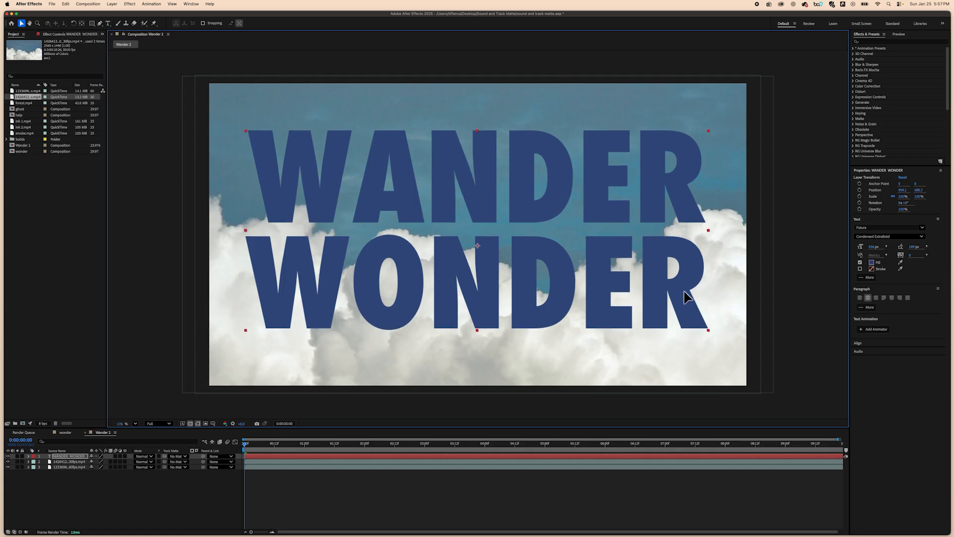
key("Down")
key("Left")
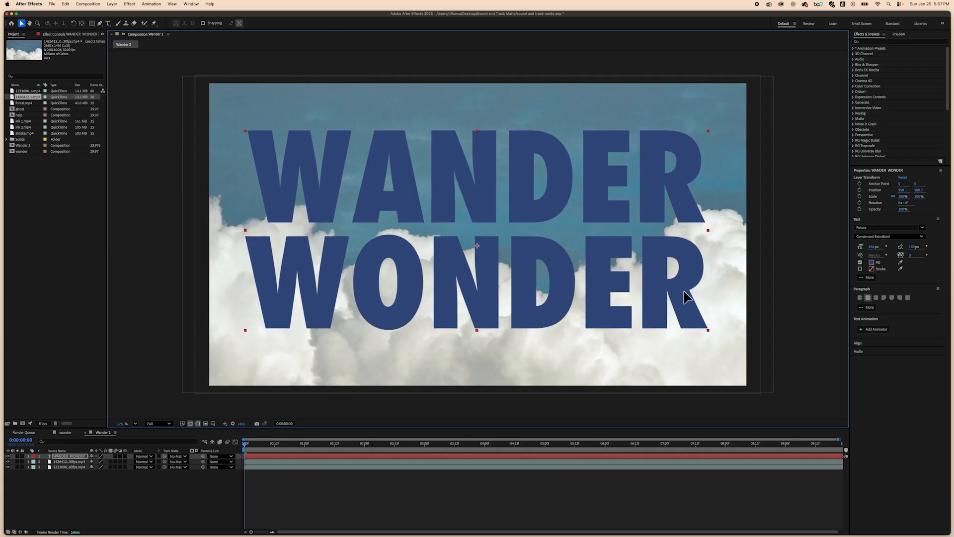
left_click(166, 504)
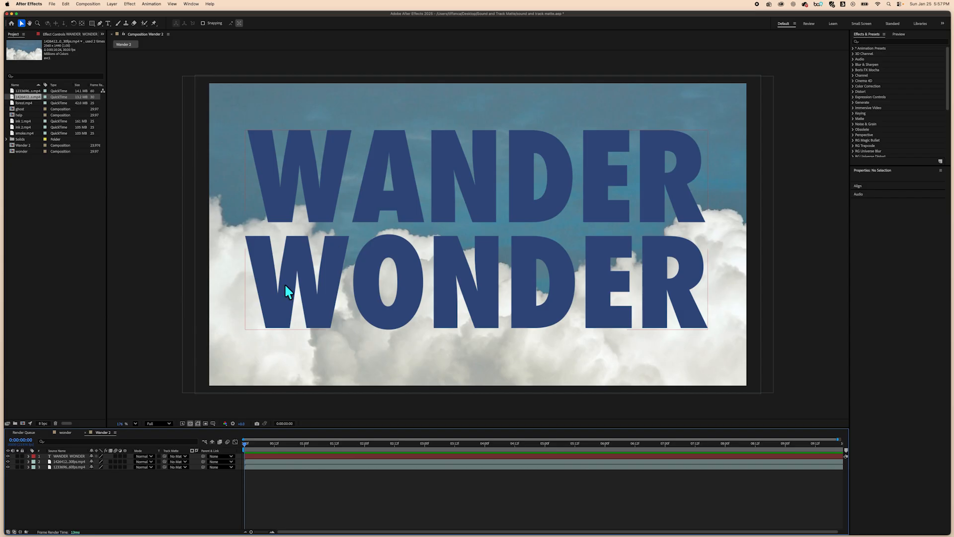
left_click(75, 455)
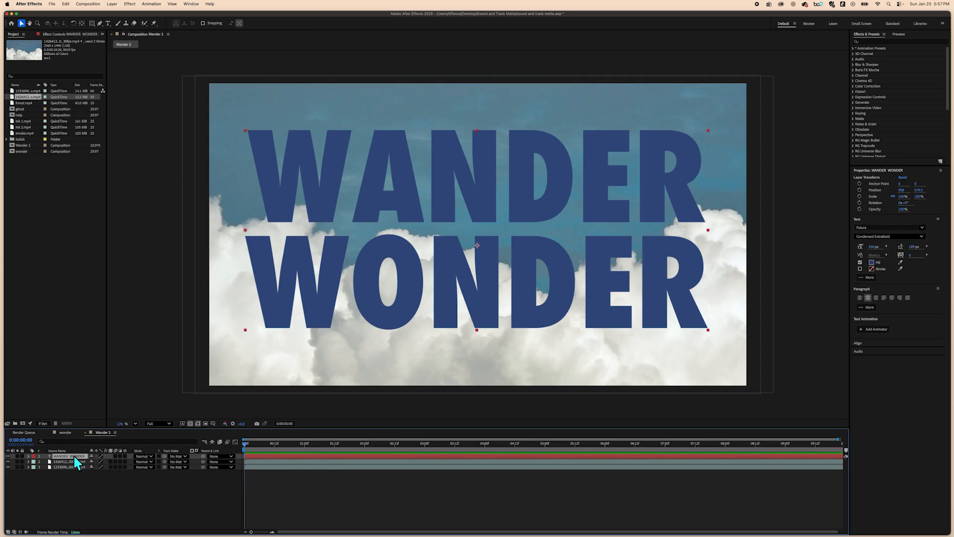
left_click_drag(74, 456, 74, 465)
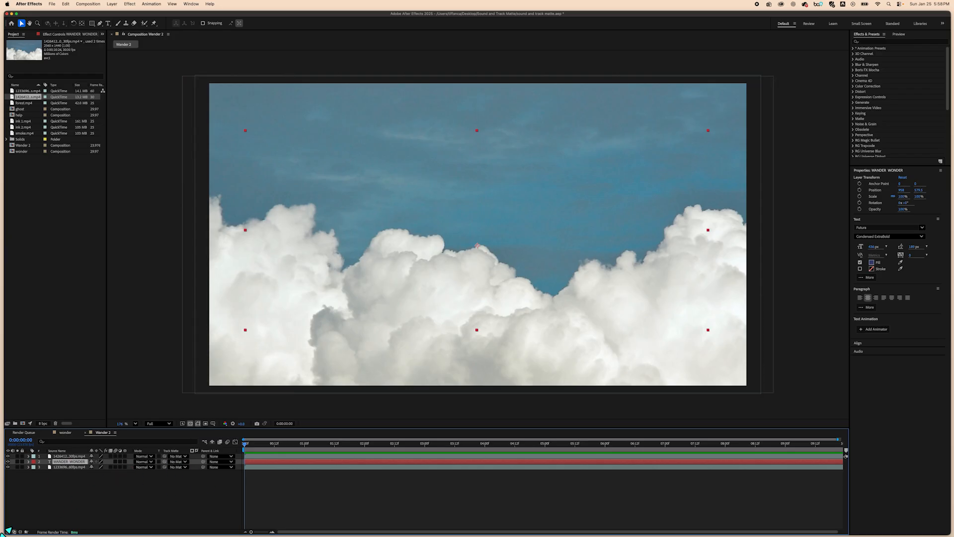
Step: Hide and show again the timeline's Layer Switches and Transfer Controls columns
left_click(10, 532)
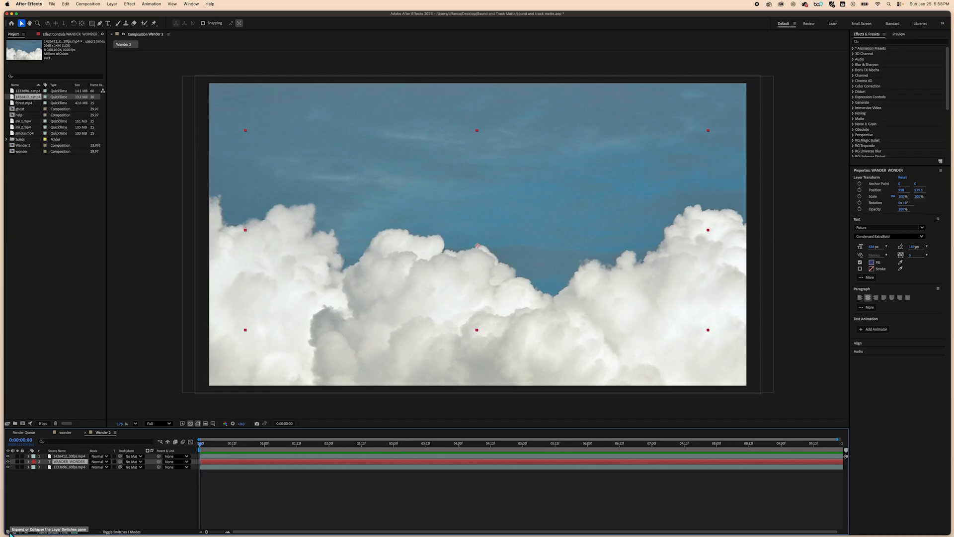
left_click(15, 532)
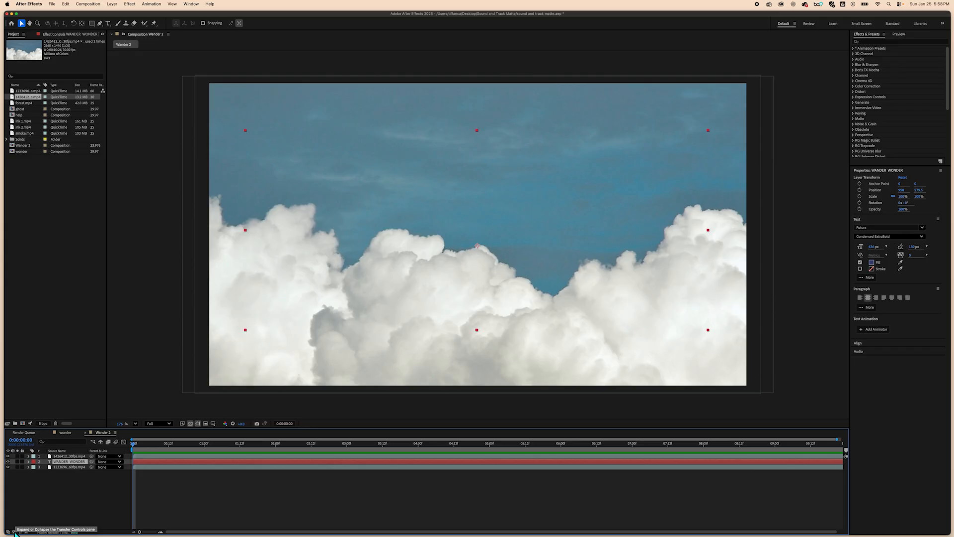
left_click(8, 532)
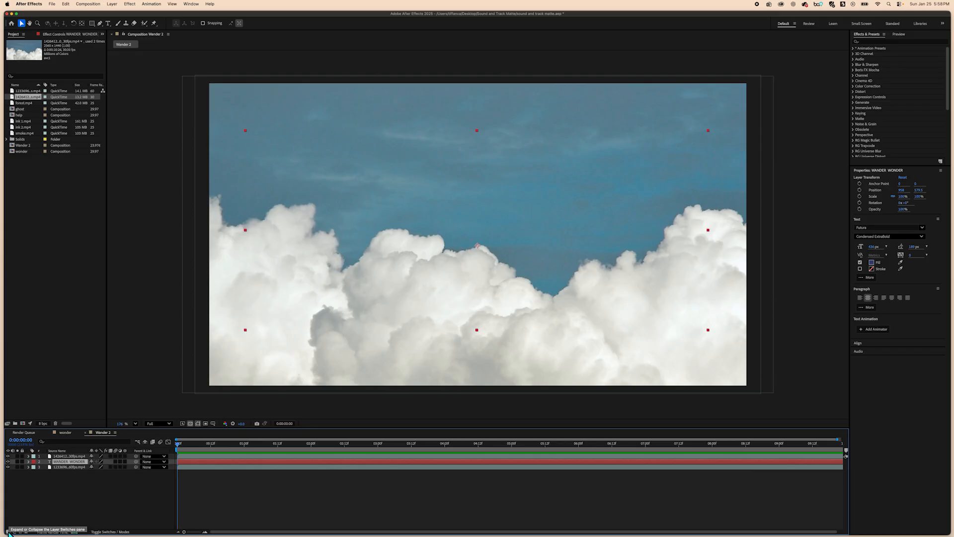
left_click(15, 531)
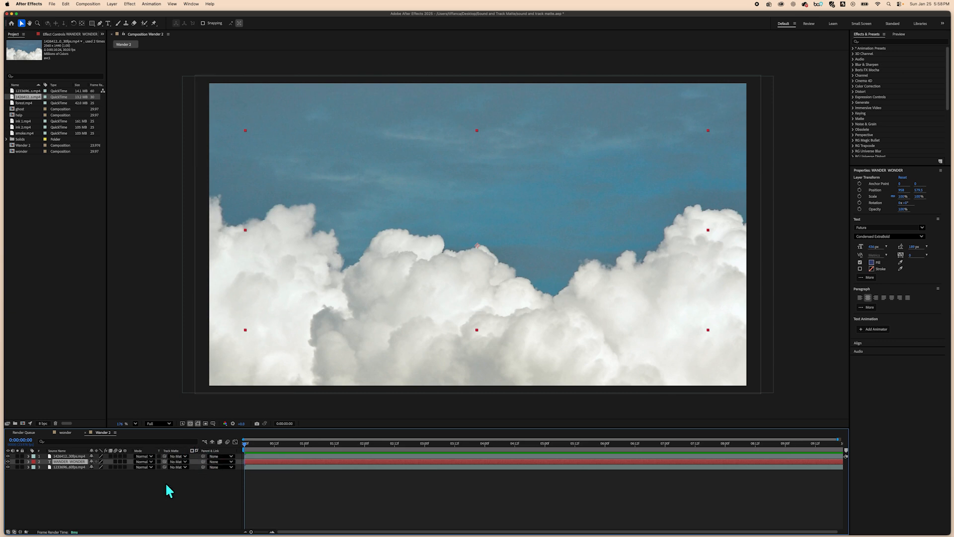
left_click(8, 531)
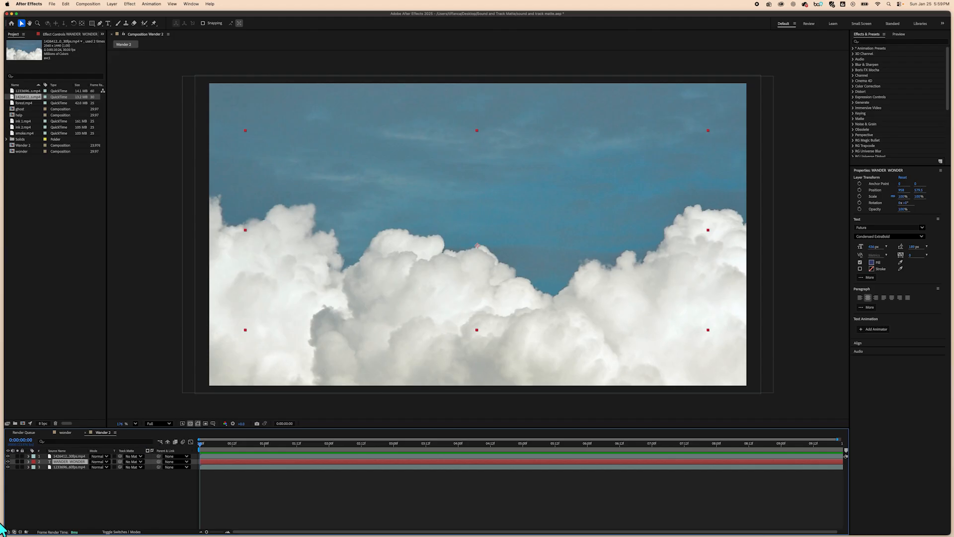
left_click(9, 531)
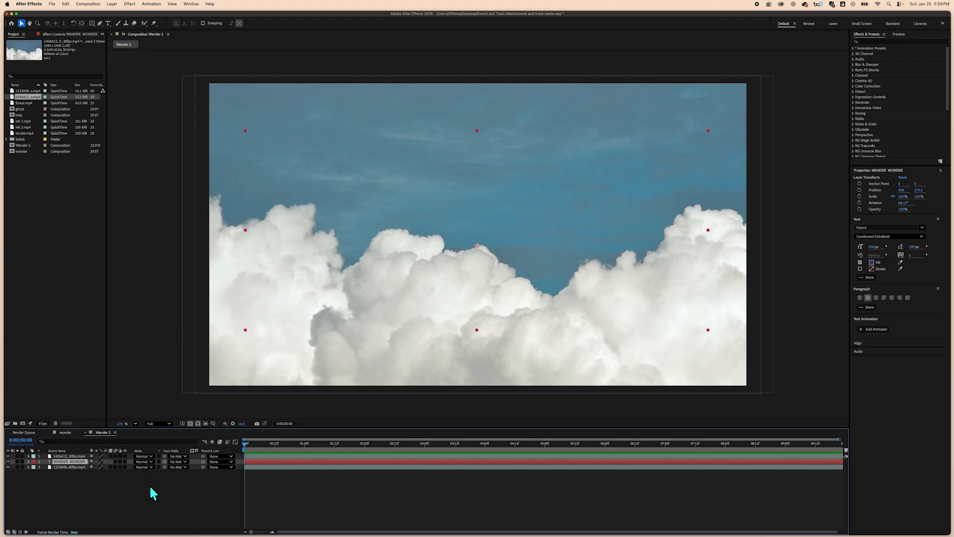
Step: Try the WANDER WONDER text layer as the cloud clip's track matte, and reset the matte to No Matte
left_click(186, 457)
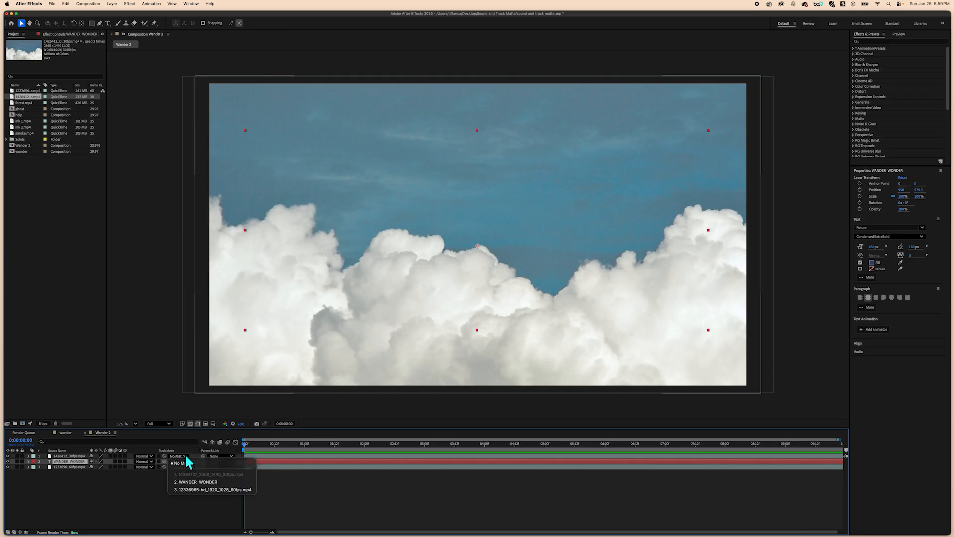
left_click(211, 481)
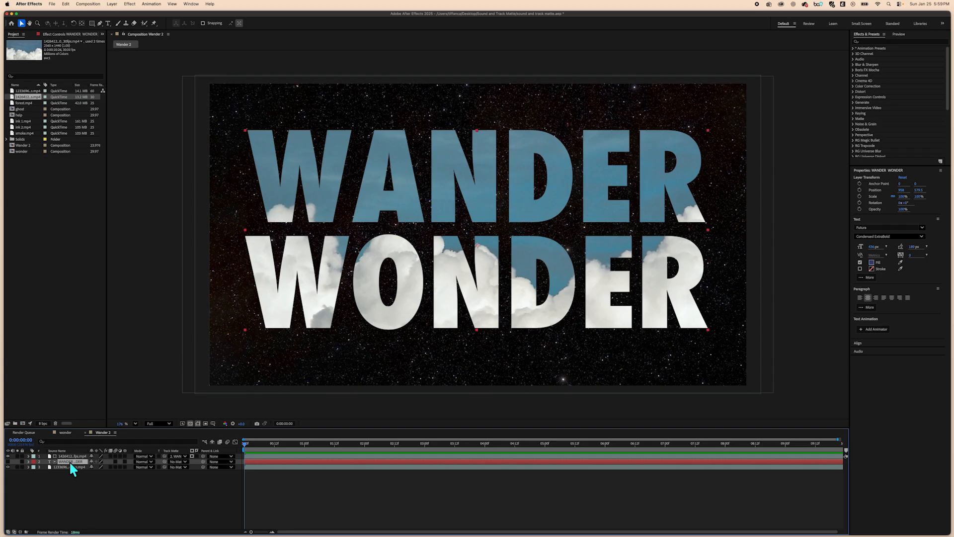
left_click(70, 454)
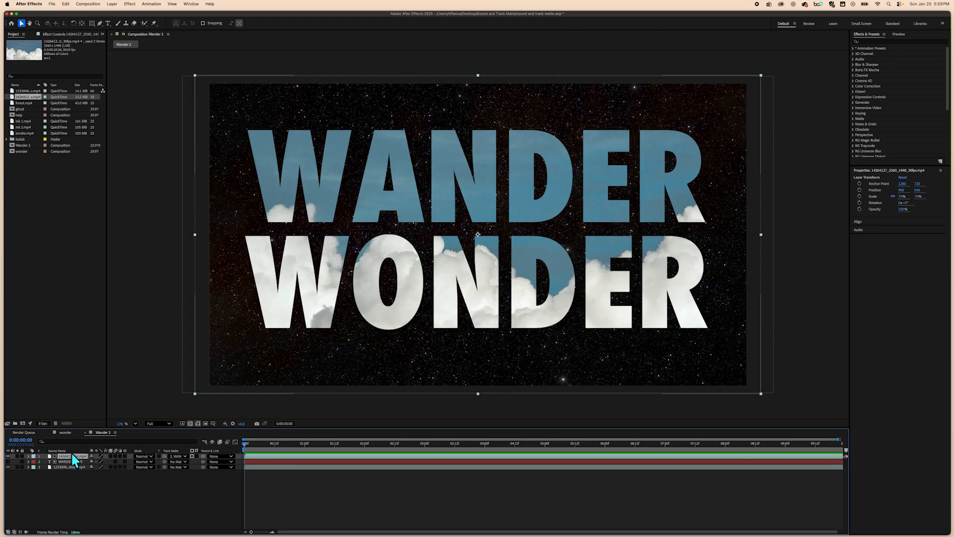
left_click(185, 457)
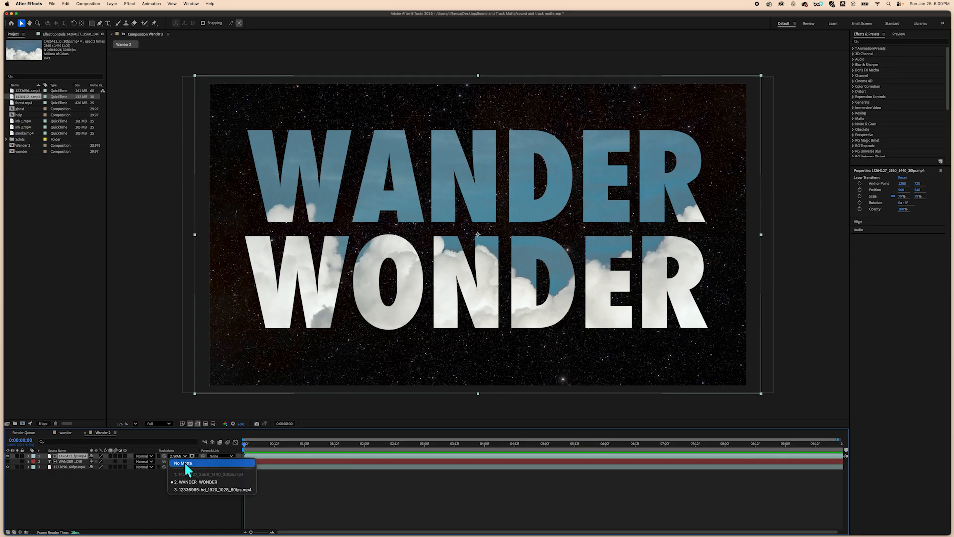
left_click(185, 463)
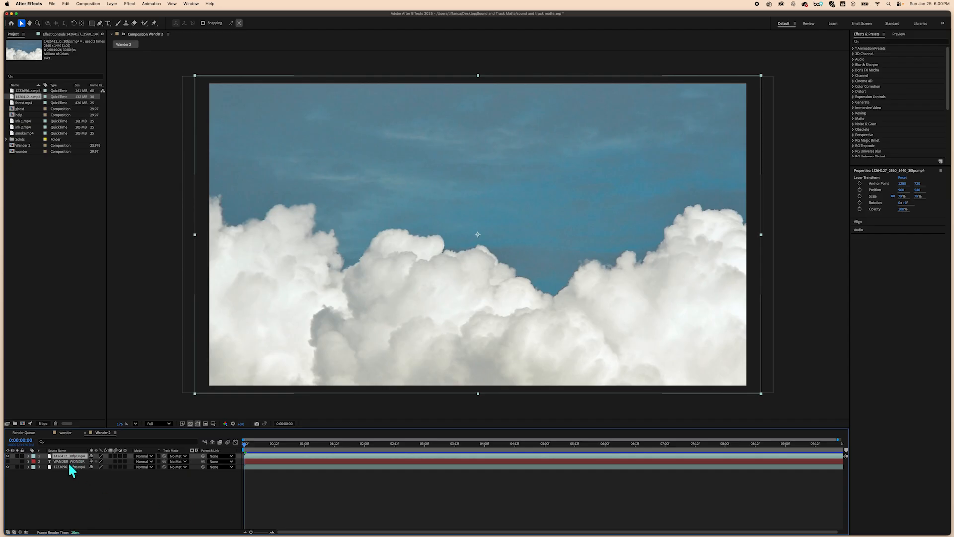
Step: Make the WANDER WONDER text layer visible again, and switch the cloud clip's visibility off and back on
left_click(68, 462)
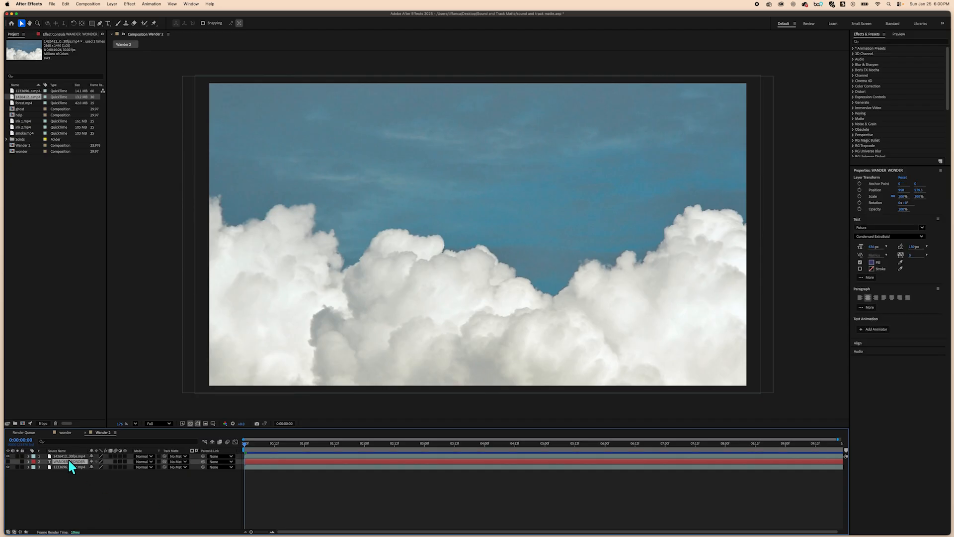
left_click(68, 456)
left_click(8, 456)
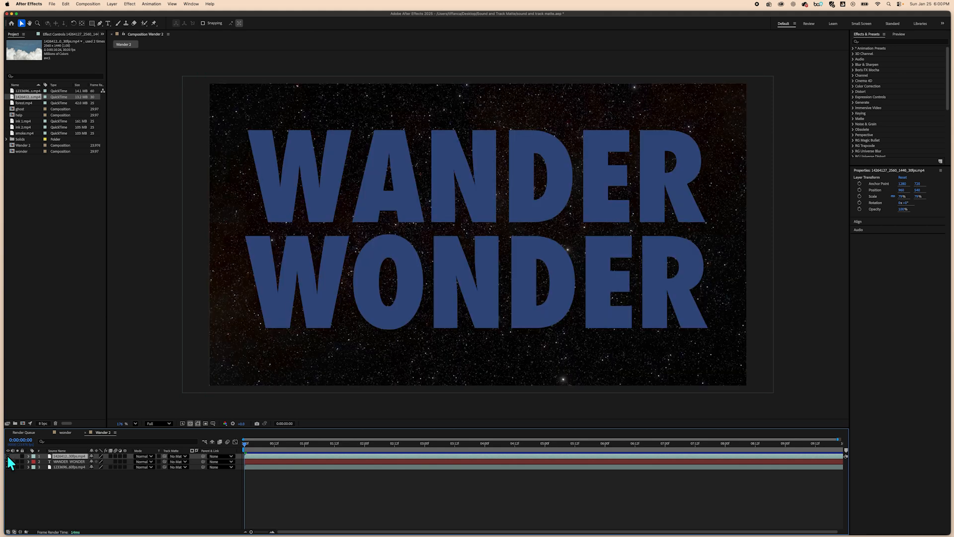
left_click(7, 456)
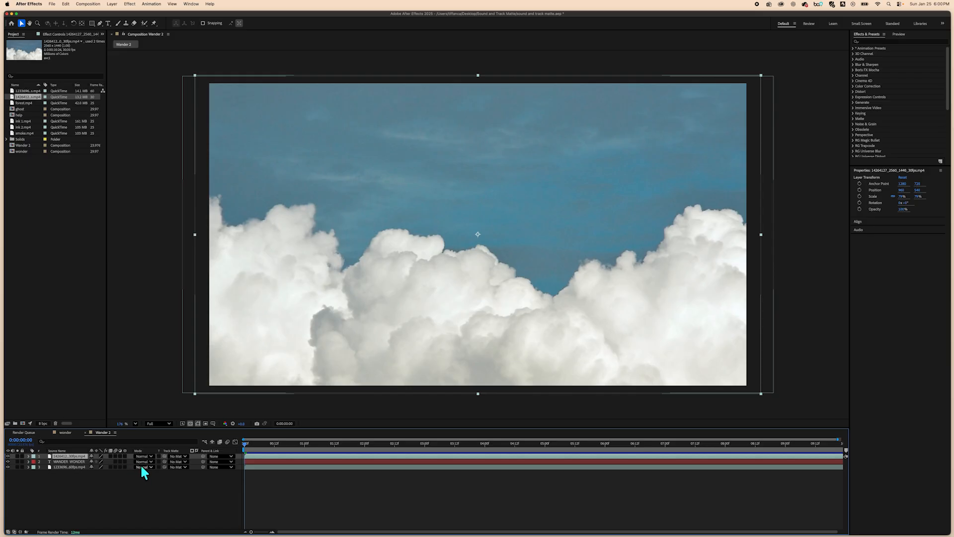
Step: Set the cloud clip's track matte to the WANDER WONDER layer, preview the animation, and return to the first frame
left_click(185, 456)
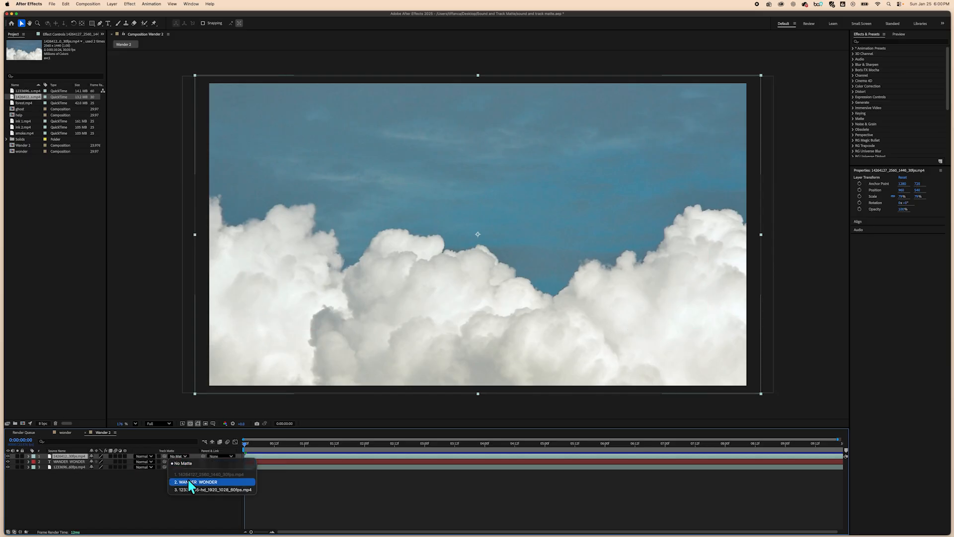
left_click(188, 482)
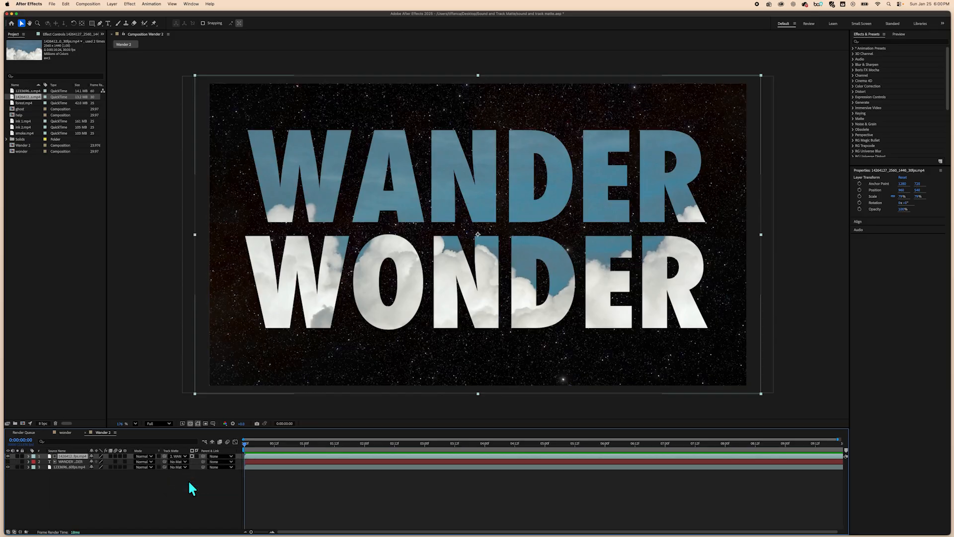
left_click_drag(245, 442, 593, 439)
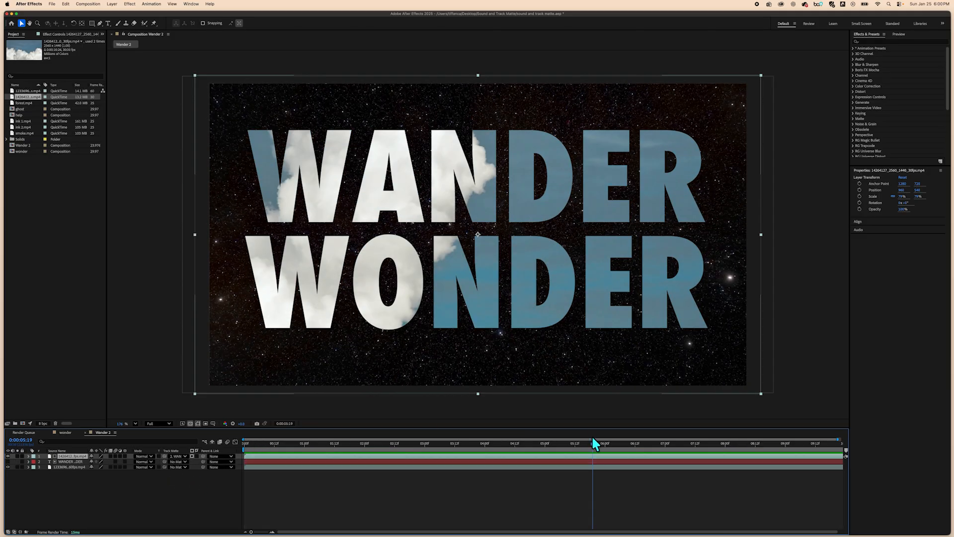
left_click(335, 443)
key("space")
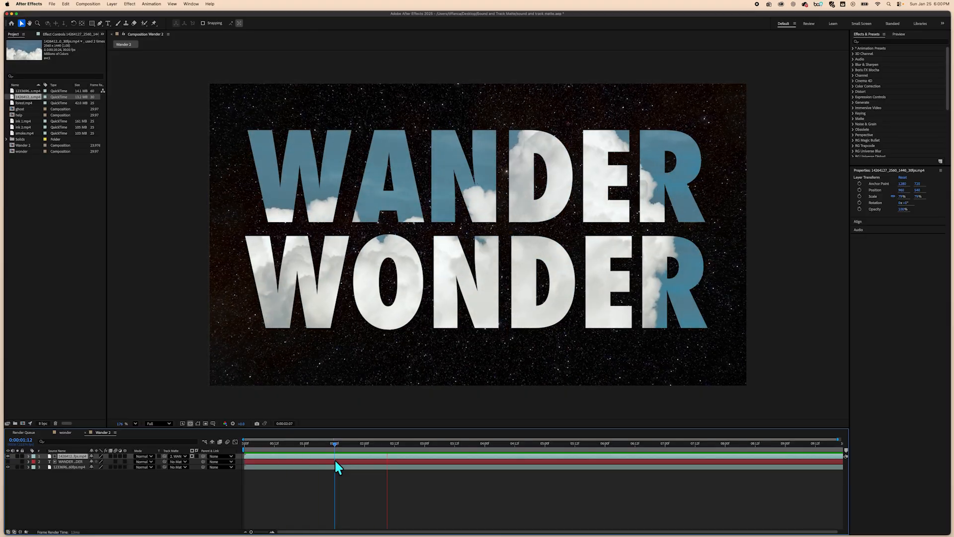
key("space")
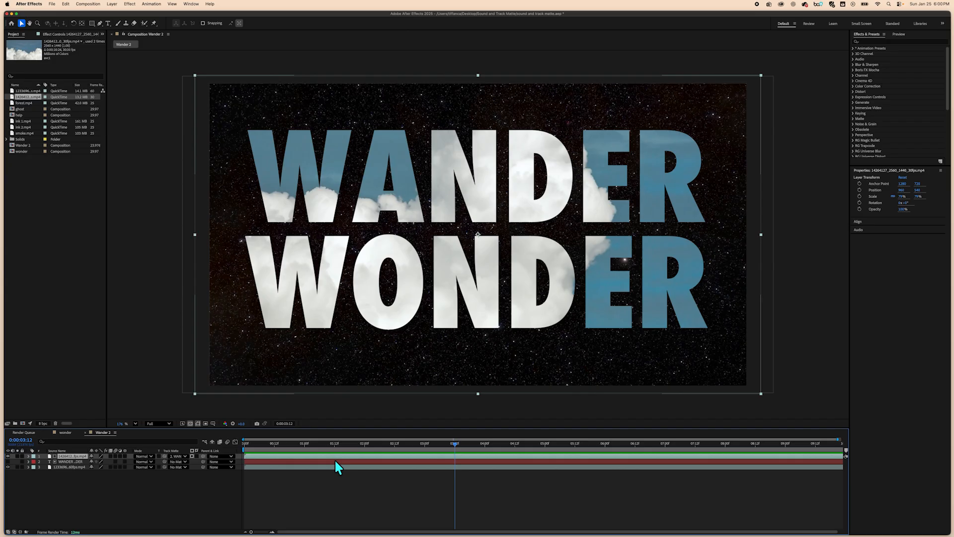
left_click_drag(458, 448, 144, 457)
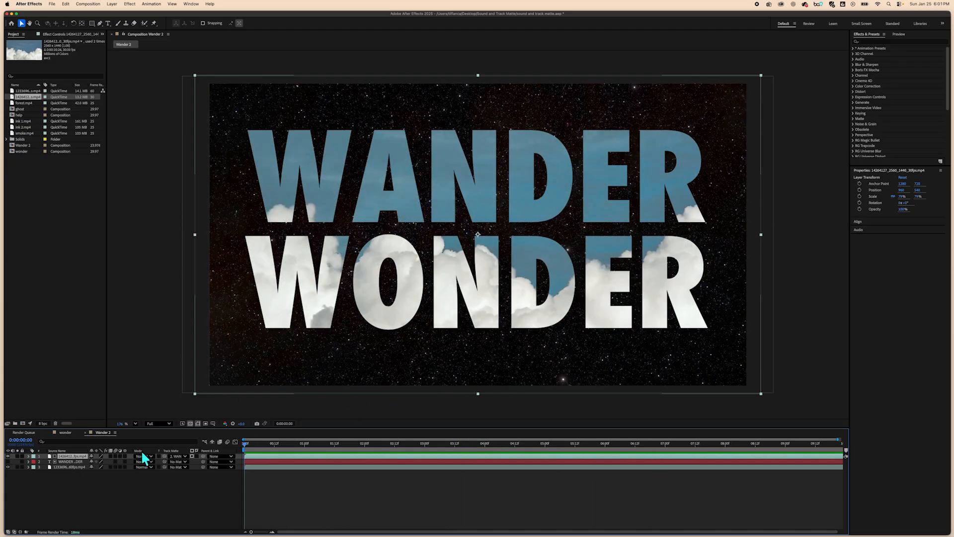
Step: Add Wander 2 to the render queue and set its output to Wander Final.mp4 in the Sound and Track Matte folder
left_click(90, 5)
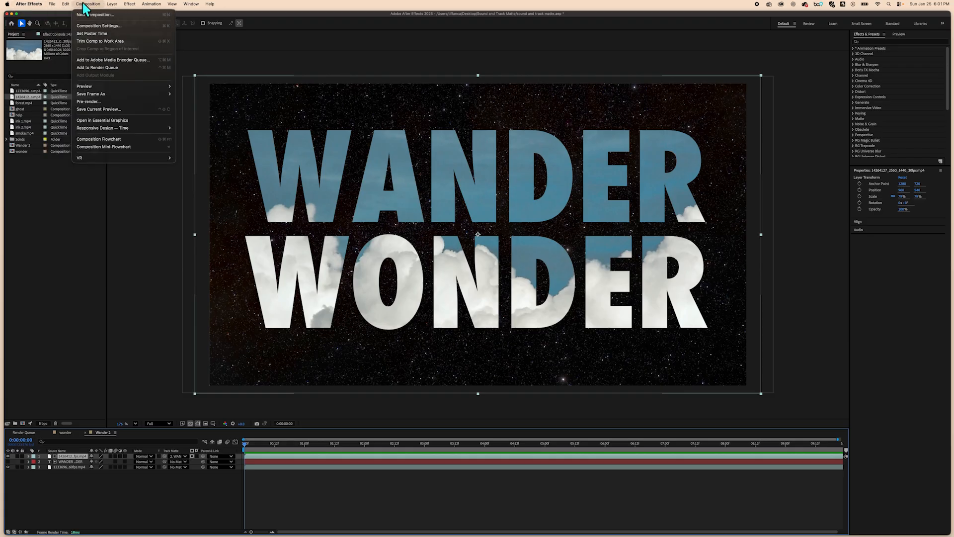
left_click(97, 66)
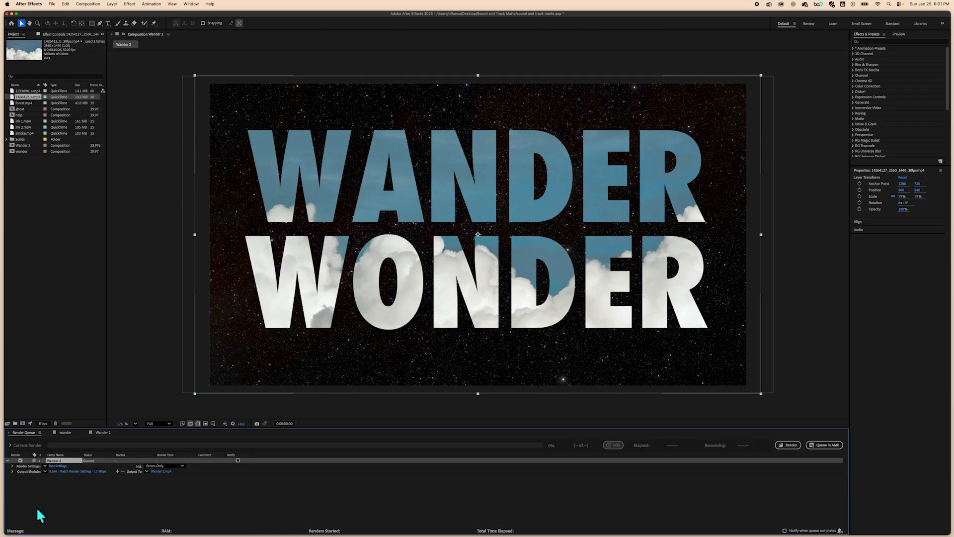
left_click(161, 472)
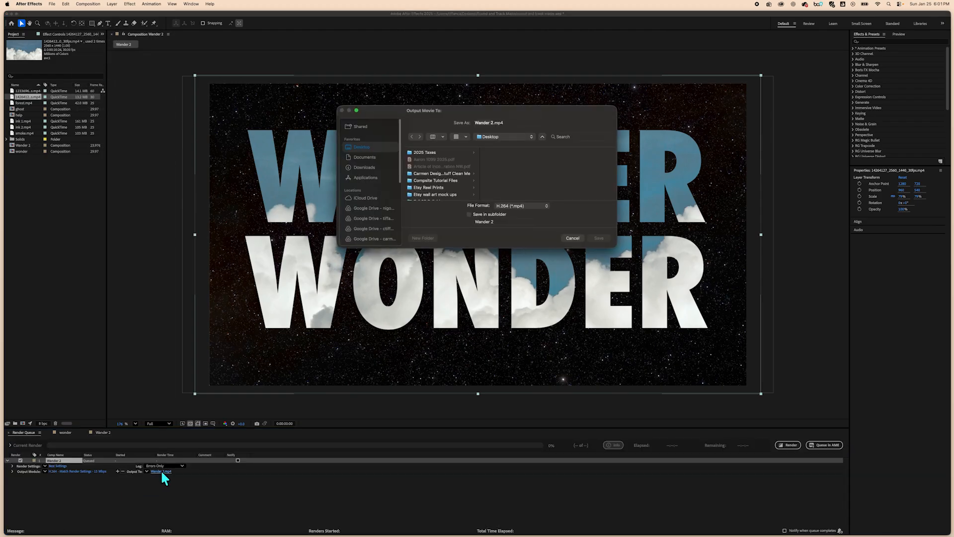
scroll(441, 164, "down", 10)
scroll(443, 168, "down", 8)
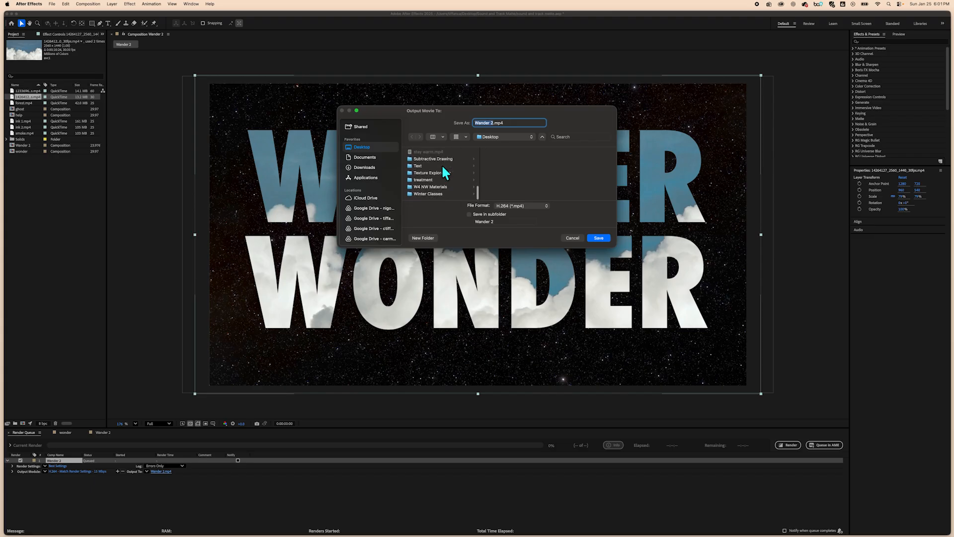
scroll(444, 181, "up", 3)
left_click(447, 163)
left_click(494, 122)
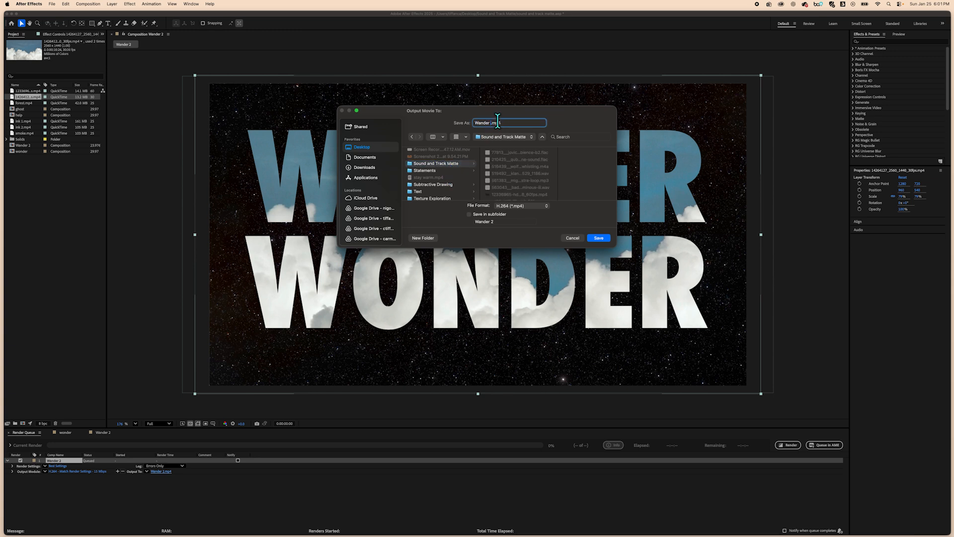
type("Final")
left_click(463, 162)
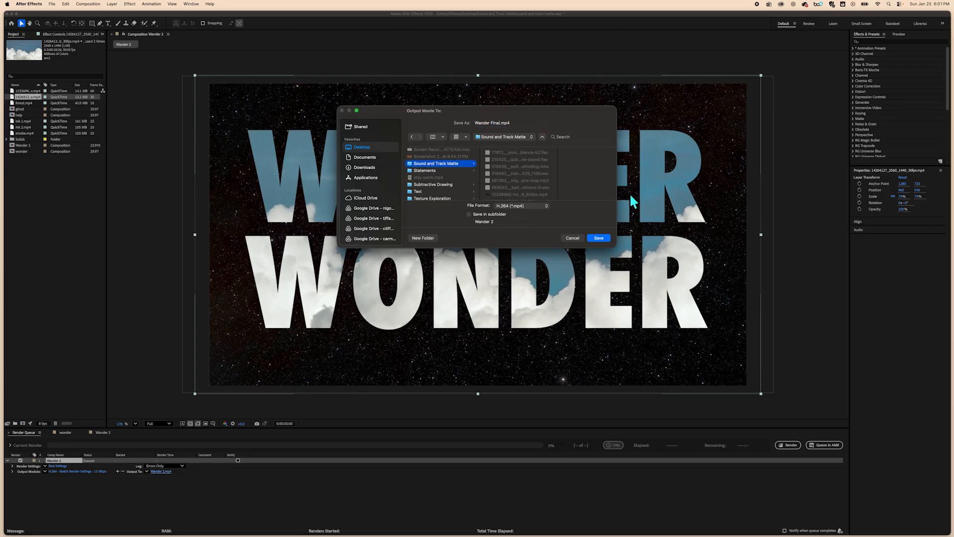
key("Return")
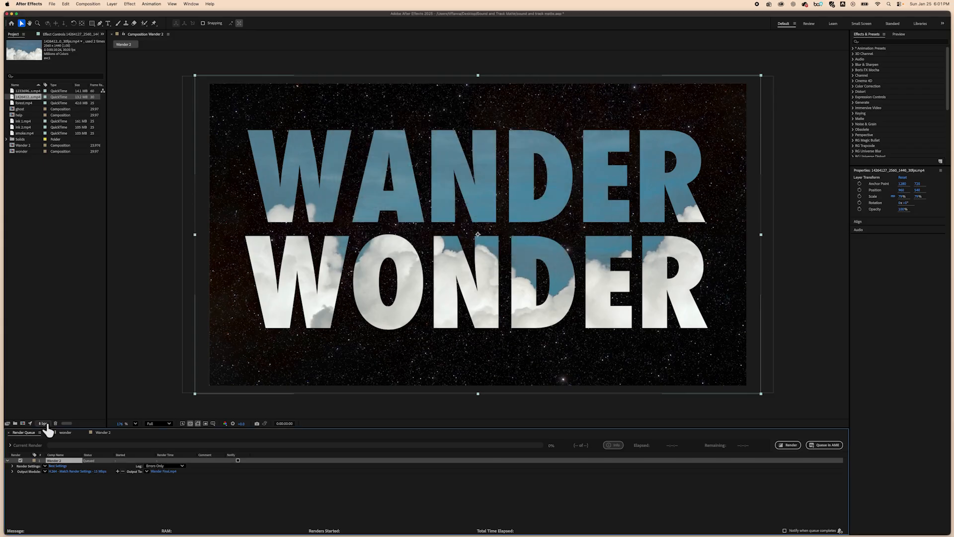
Step: Keep H.264 as the format in Wander 2's output module settings and render the queued composition
left_click(73, 470)
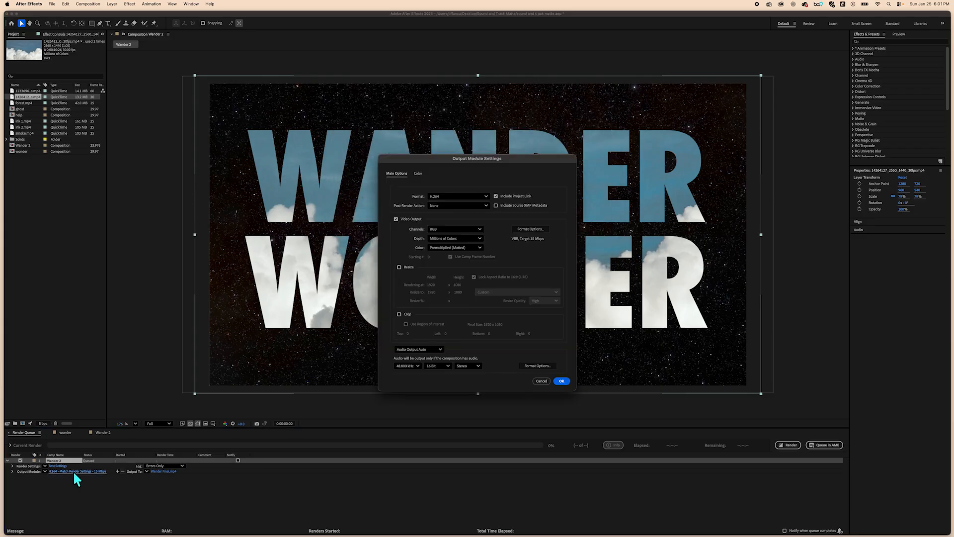
left_click_drag(512, 156, 515, 141)
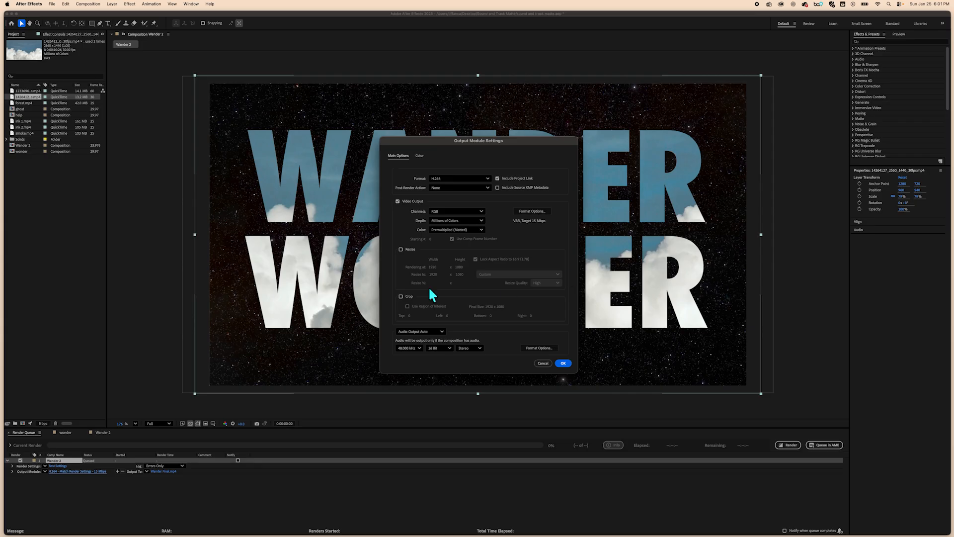
left_click(485, 177)
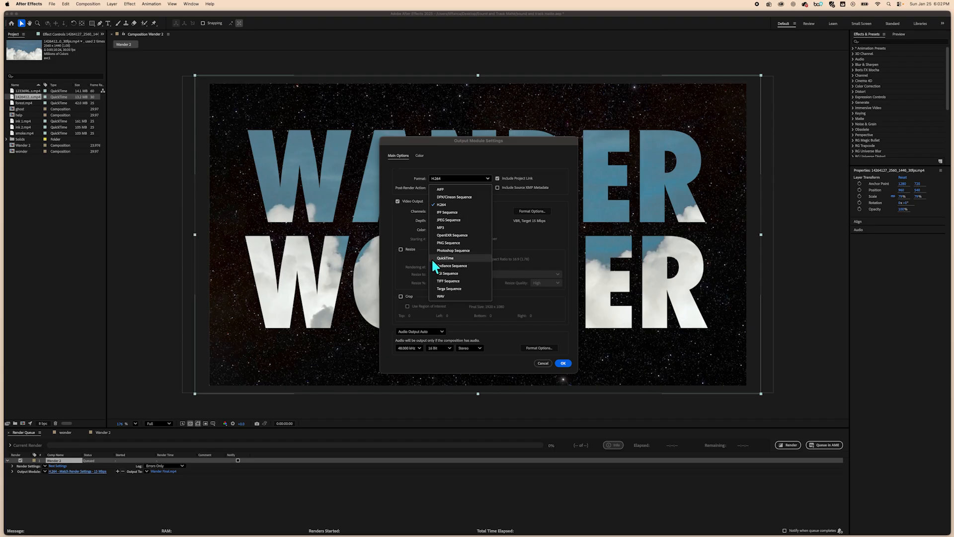
left_click(556, 145)
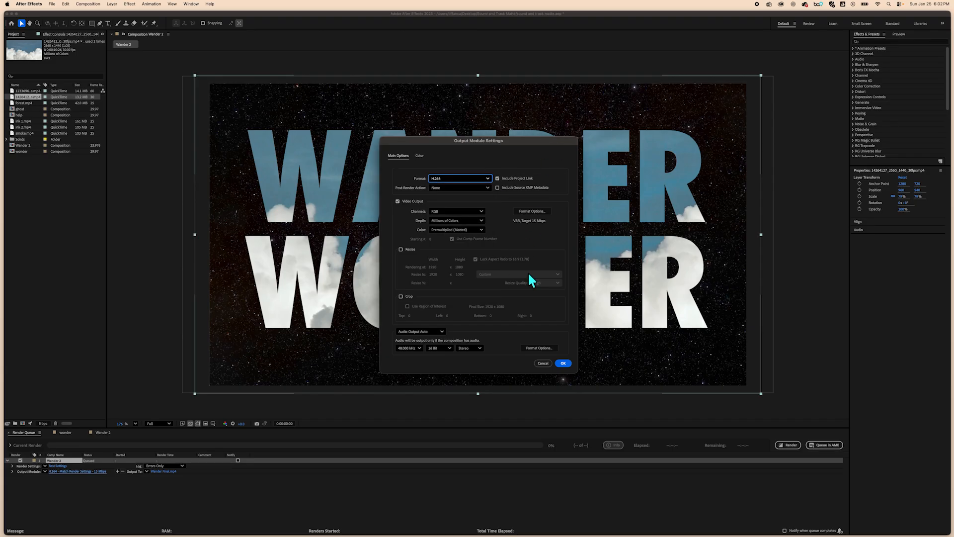
left_click(563, 363)
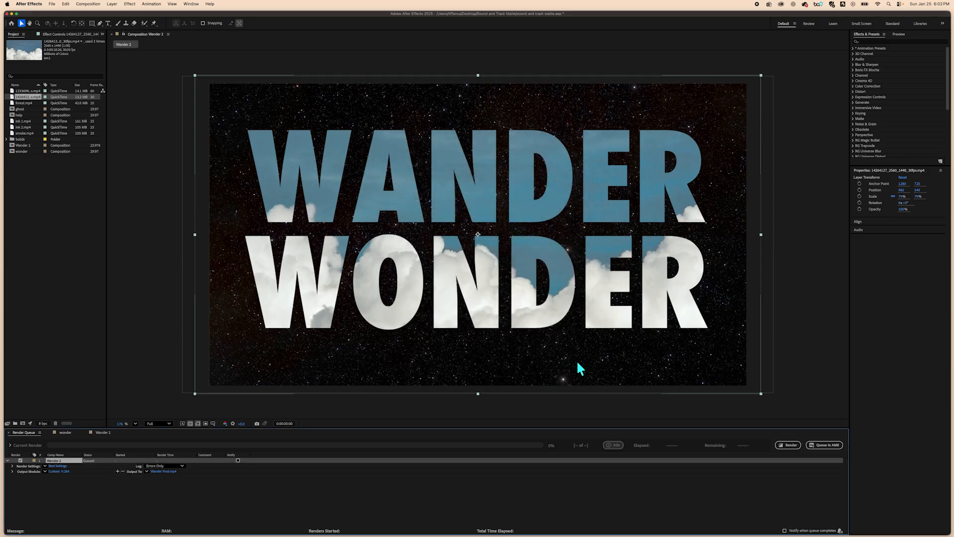
left_click(788, 446)
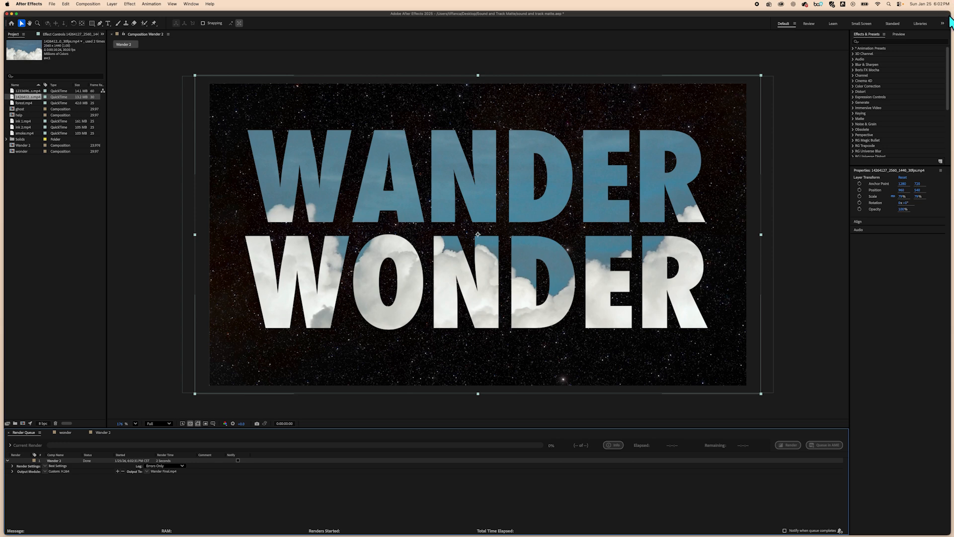
Step: Shrink the After Effects window, open the desktop's Sound and Track Matte folder, and play Wander Final.mp4 in QuickTime Player, pausing it partway
left_click_drag(950, 11, 694, 87)
double_click(763, 94)
left_click(368, 101)
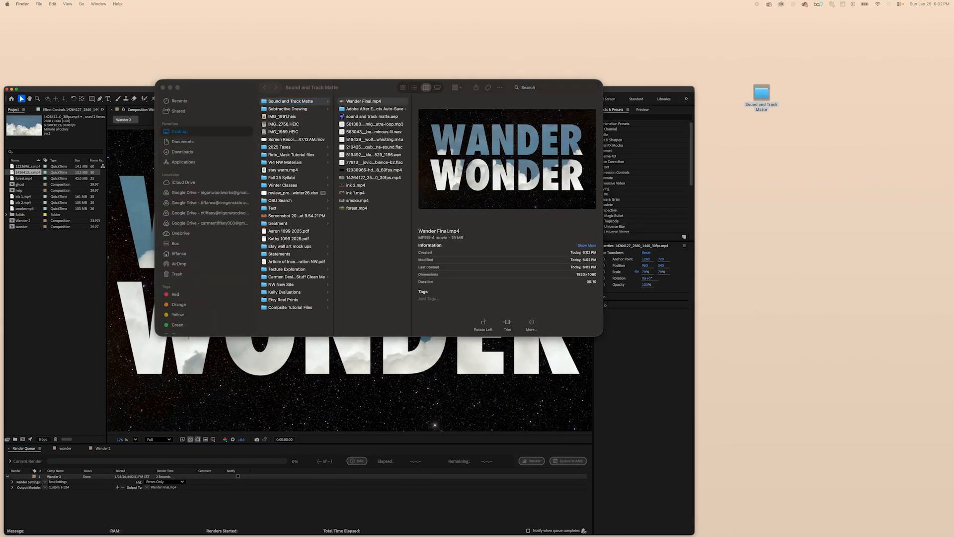
double_click(371, 101)
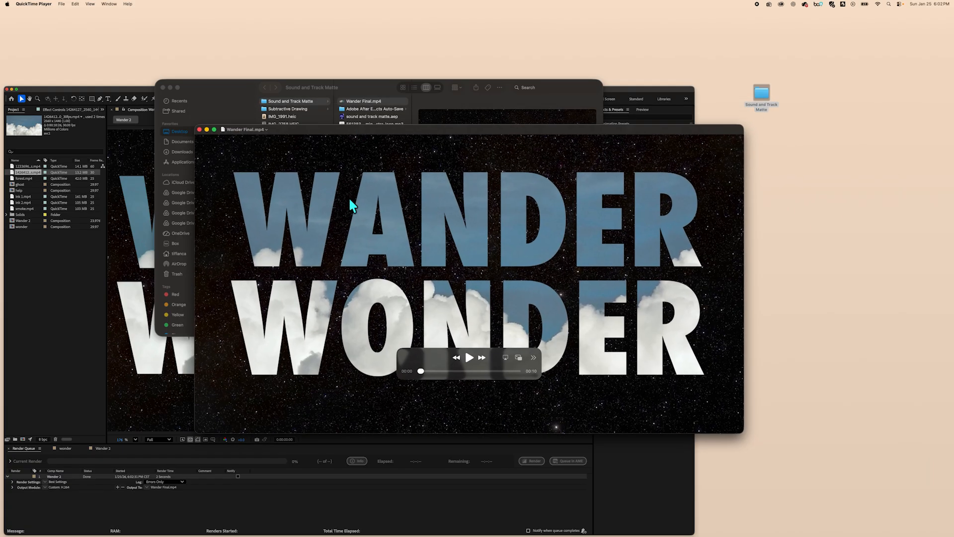
left_click(469, 357)
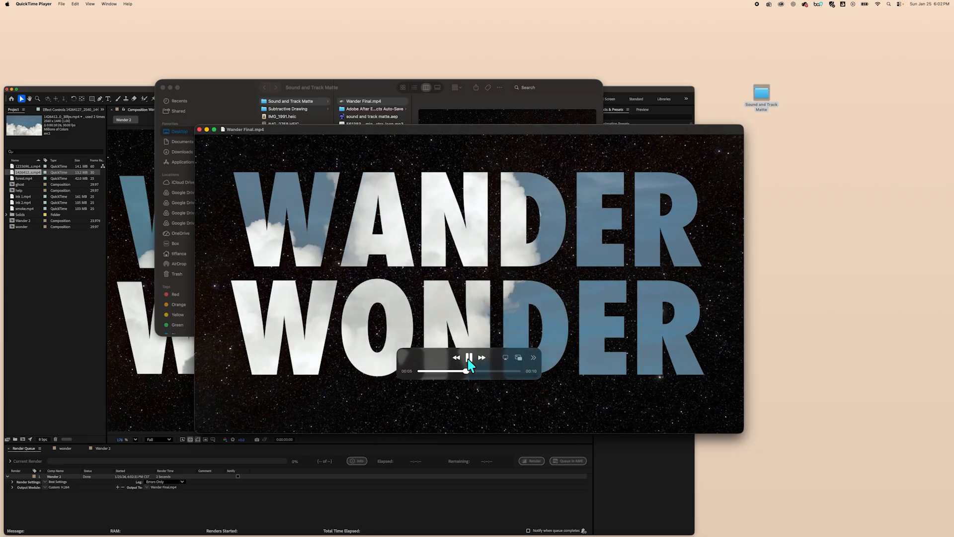
left_click(469, 358)
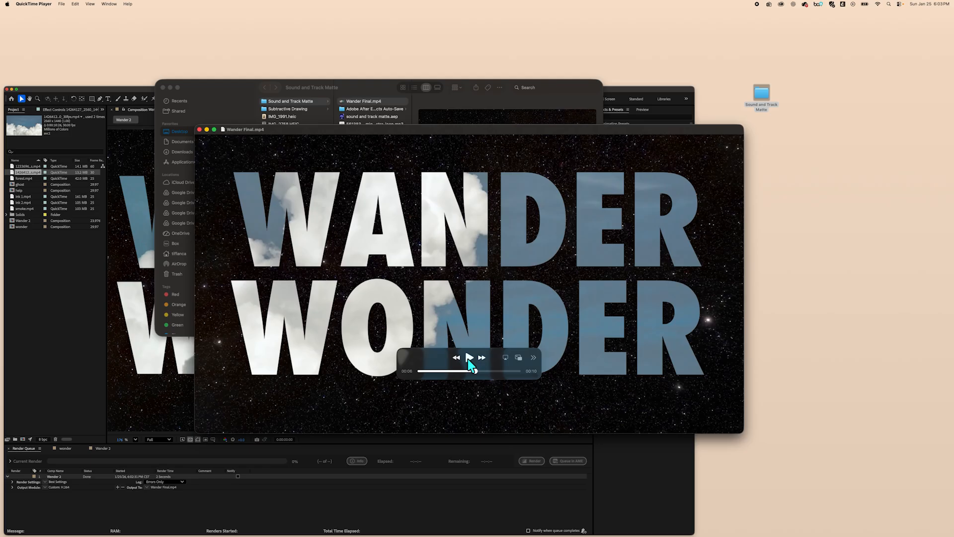
Step: Close the Wander Final.mp4 player and the Sound and Track Matte folder, and enlarge the After Effects window to fill the screen
left_click(199, 130)
left_click_drag(217, 84, 492, 49)
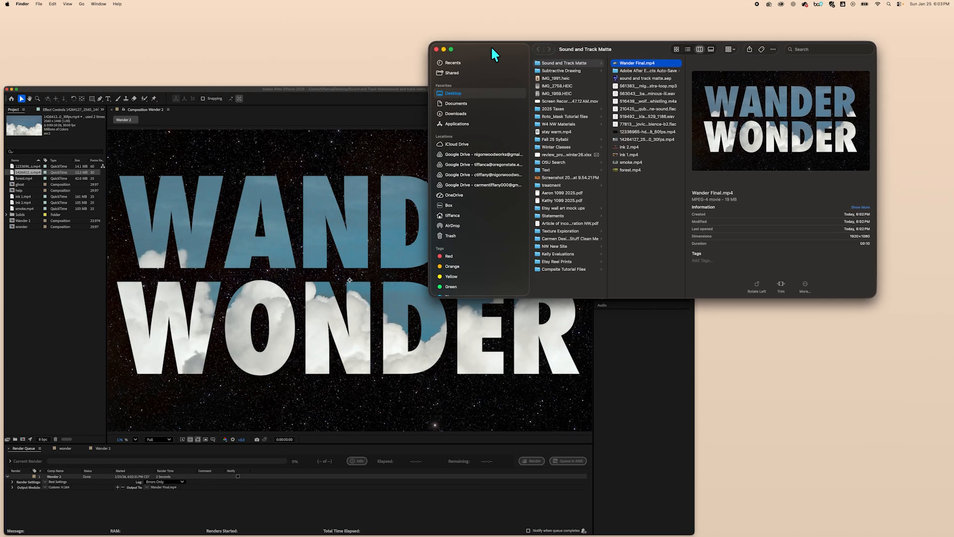
left_click(437, 49)
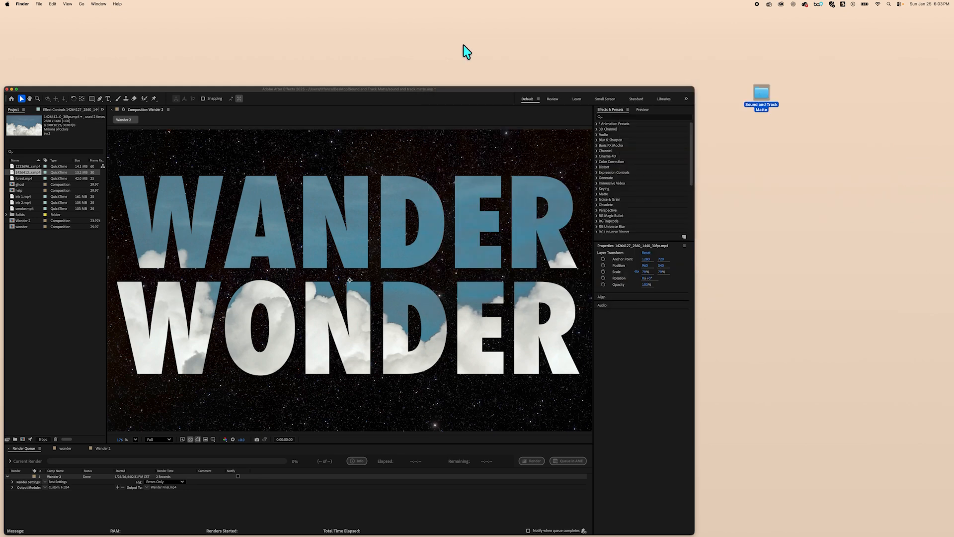
left_click_drag(696, 96, 945, 15)
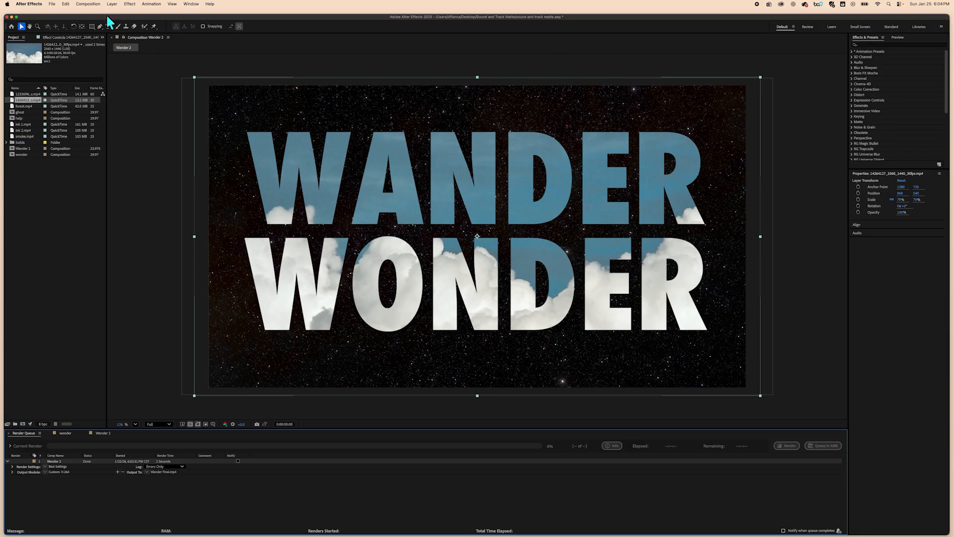
left_click(53, 5)
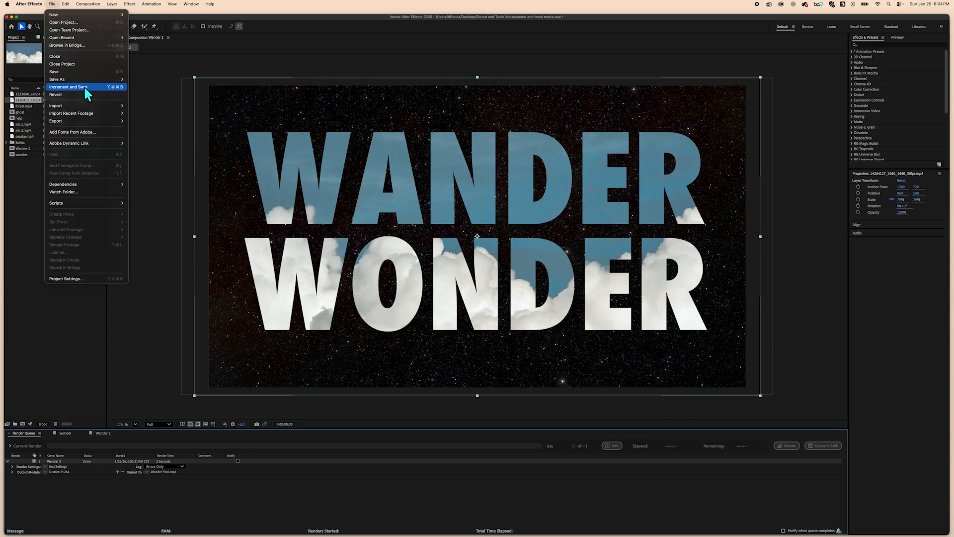
mouse_move(84, 85)
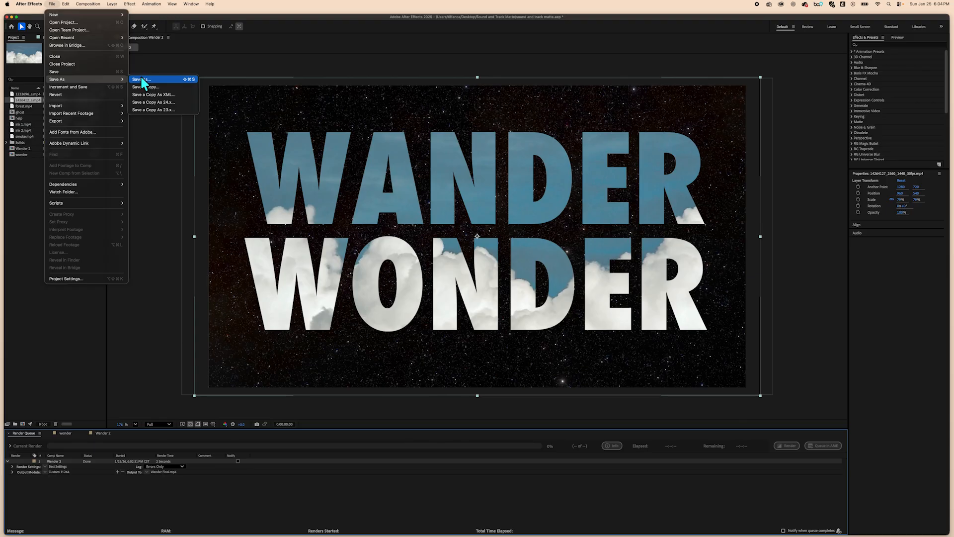
left_click(144, 157)
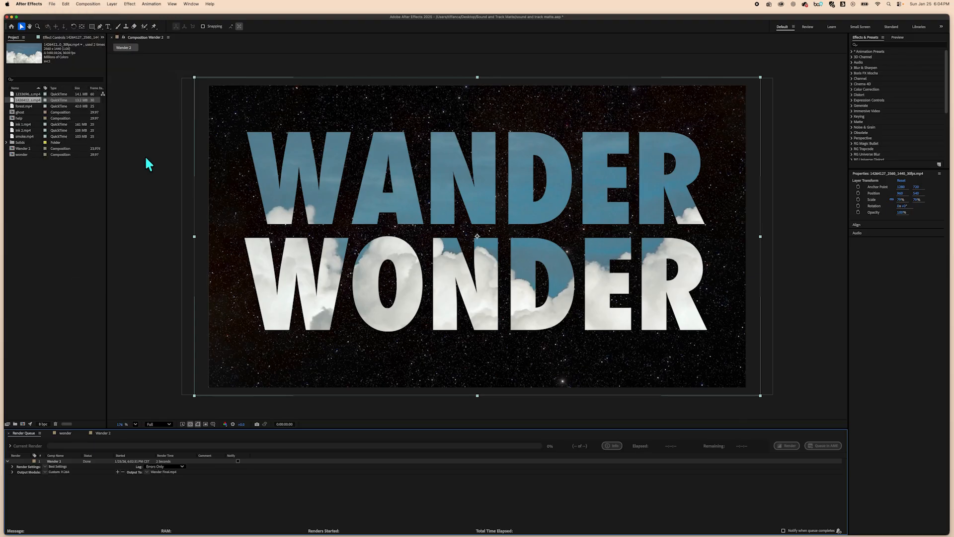